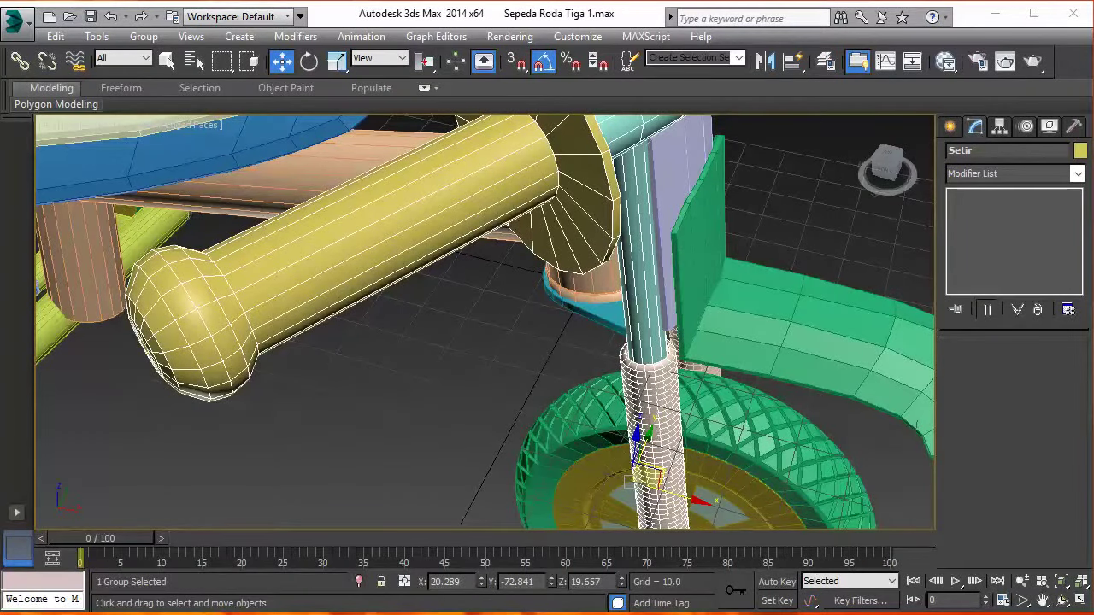
Ungroup the 'Setir' handlebar group into its four separate parts
scroll(411, 317, down, 5)
mouse_move(434, 359)
alt+middle_down()
mouse_move(573, 390)
mouse_move(632, 303)
mouse_move(611, 335)
alt+middle_up()
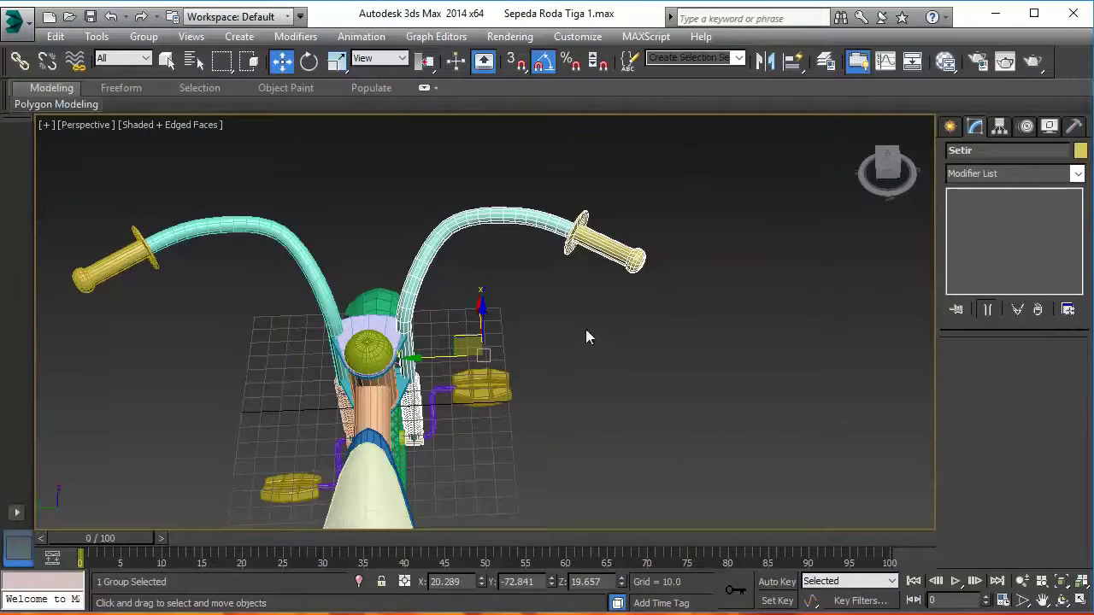
right_click(579, 249)
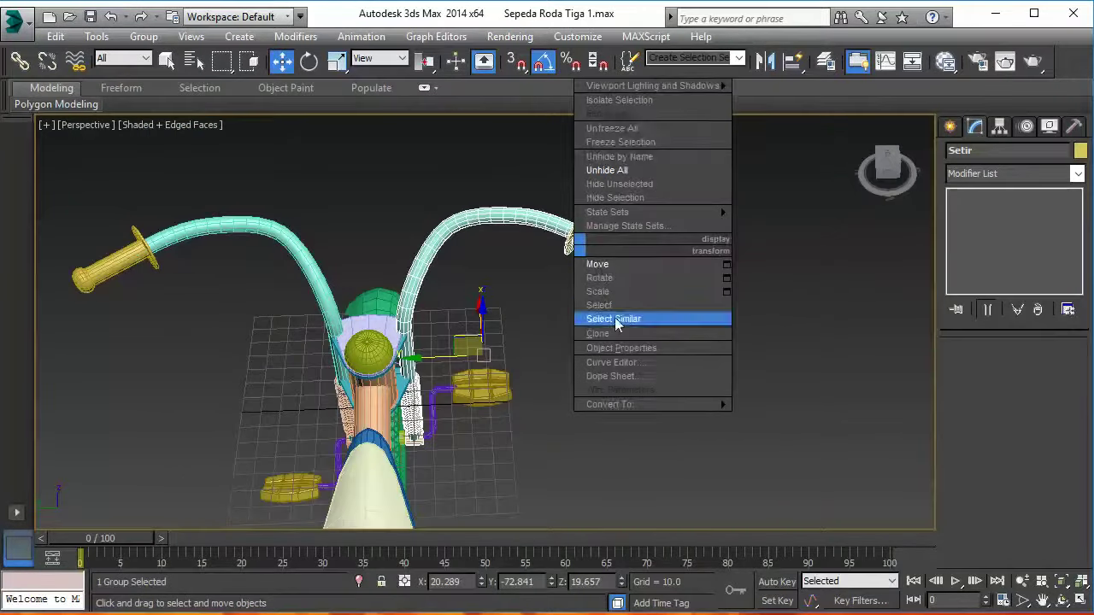
click(144, 37)
click(162, 76)
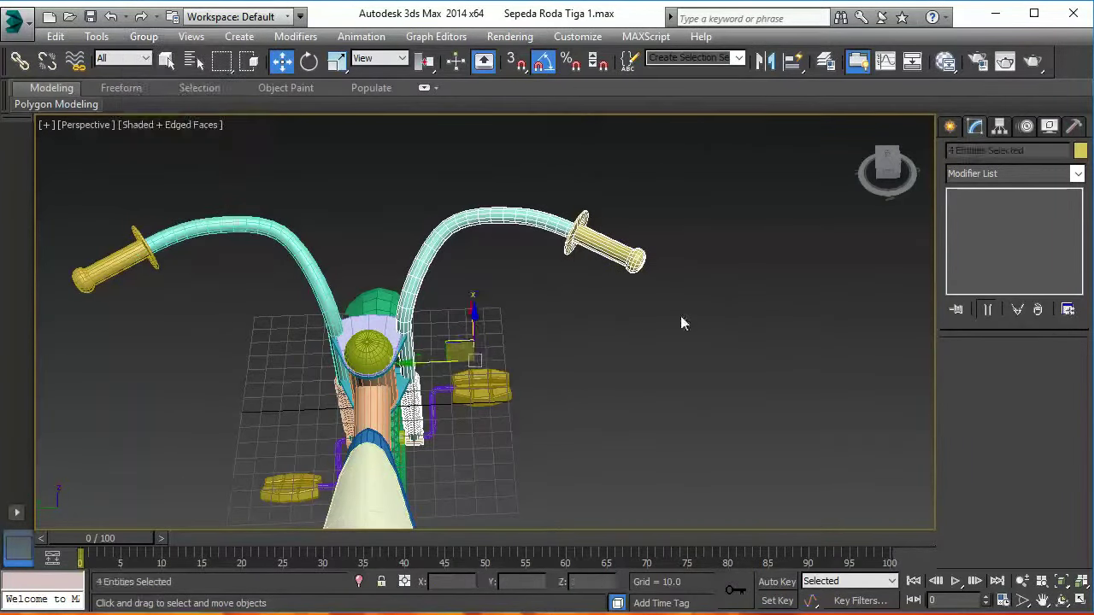
Select the right handlebar grip Cylinder003 and zoom in on it from the side
click(682, 321)
click(619, 269)
key(z)
mouse_move(615, 325)
alt+middle_down()
mouse_move(432, 293)
mouse_move(442, 291)
mouse_move(439, 273)
mouse_move(510, 285)
mouse_move(643, 261)
mouse_move(672, 317)
mouse_move(527, 321)
alt+middle_up()
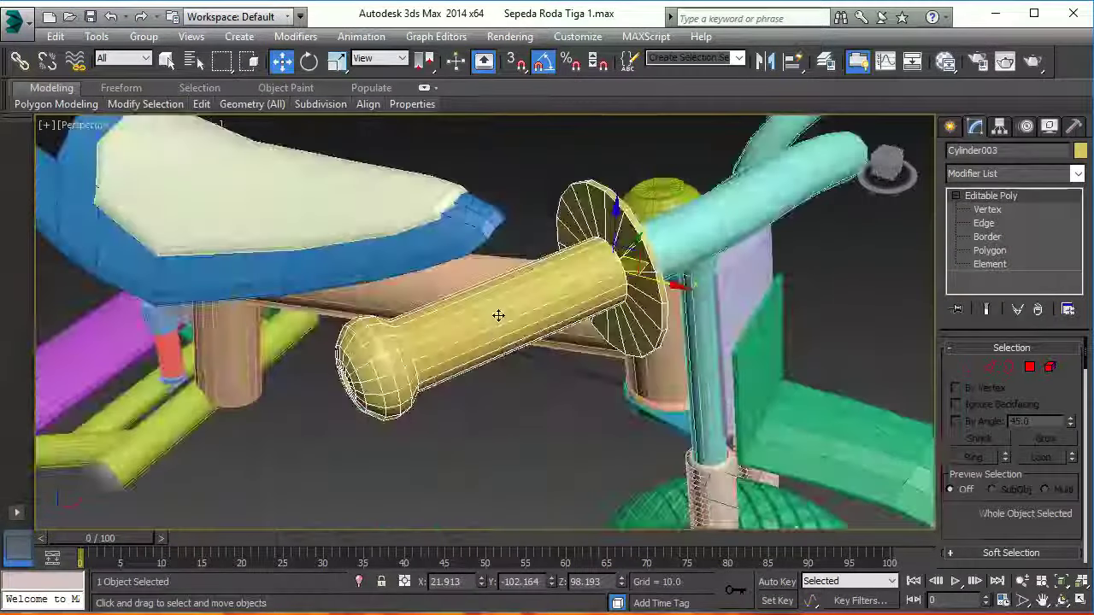
At Polygon level on Cylinder003, select the first four alternating lengthwise strips
click(1023, 369)
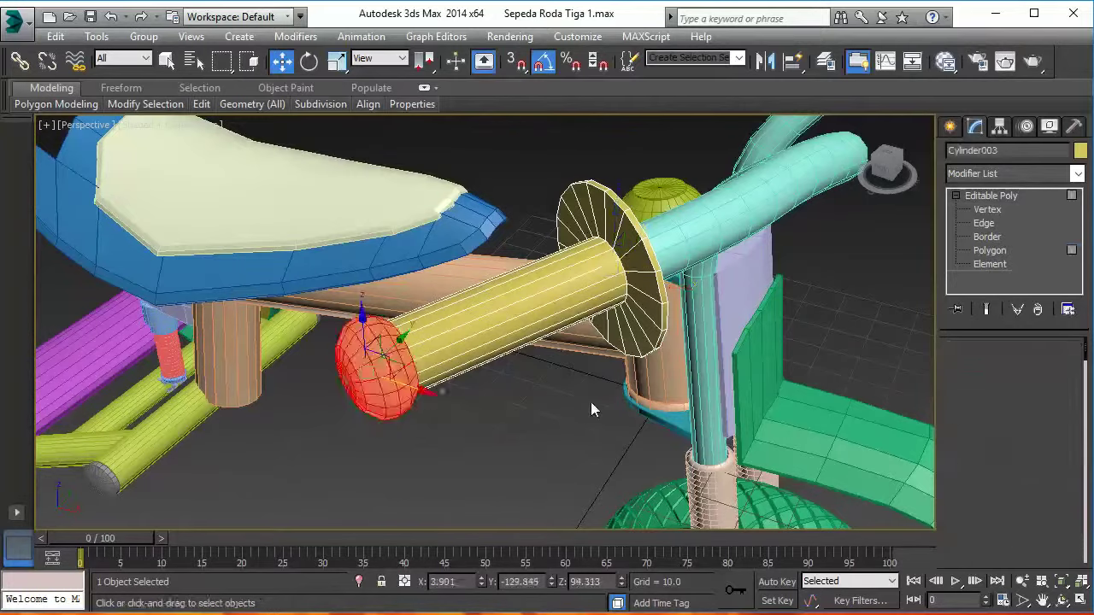
click(487, 319)
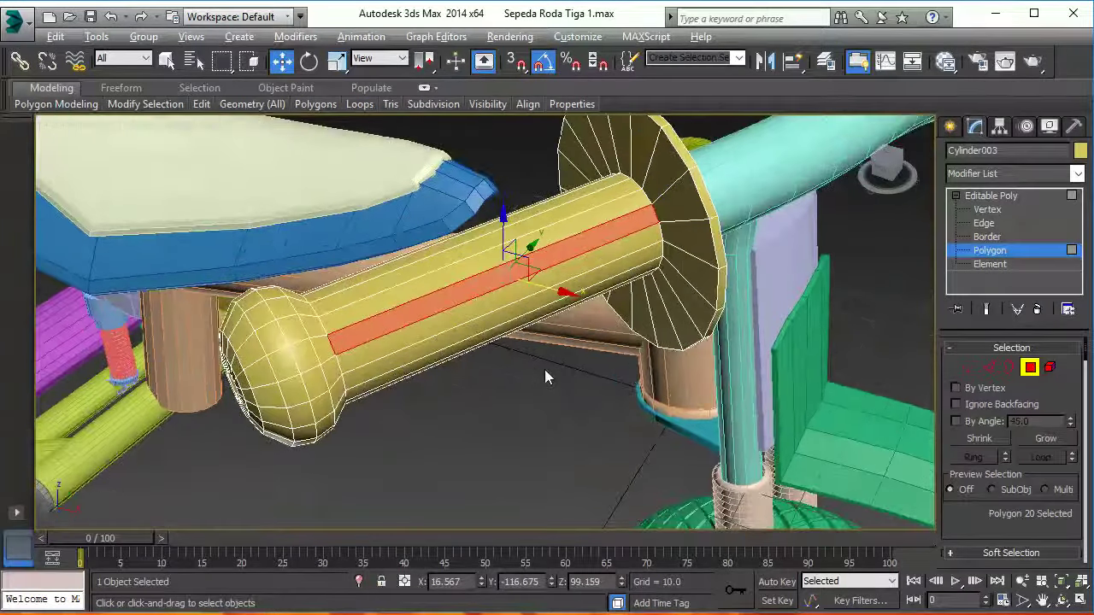
mouse_move(544, 374)
alt+middle_down()
mouse_move(520, 312)
mouse_move(459, 313)
mouse_move(477, 362)
mouse_move(545, 321)
alt+middle_up()
ctrl+click(453, 324)
ctrl+click(471, 349)
ctrl+click(434, 316)
Add five more alternating strips around the grip, bringing the selection to nine
mouse_move(434, 316)
alt+middle_down()
mouse_move(519, 279)
mouse_move(578, 402)
alt+middle_up()
ctrl+click(510, 249)
ctrl+click(543, 312)
alt+middle_drag(543, 312, 547, 337)
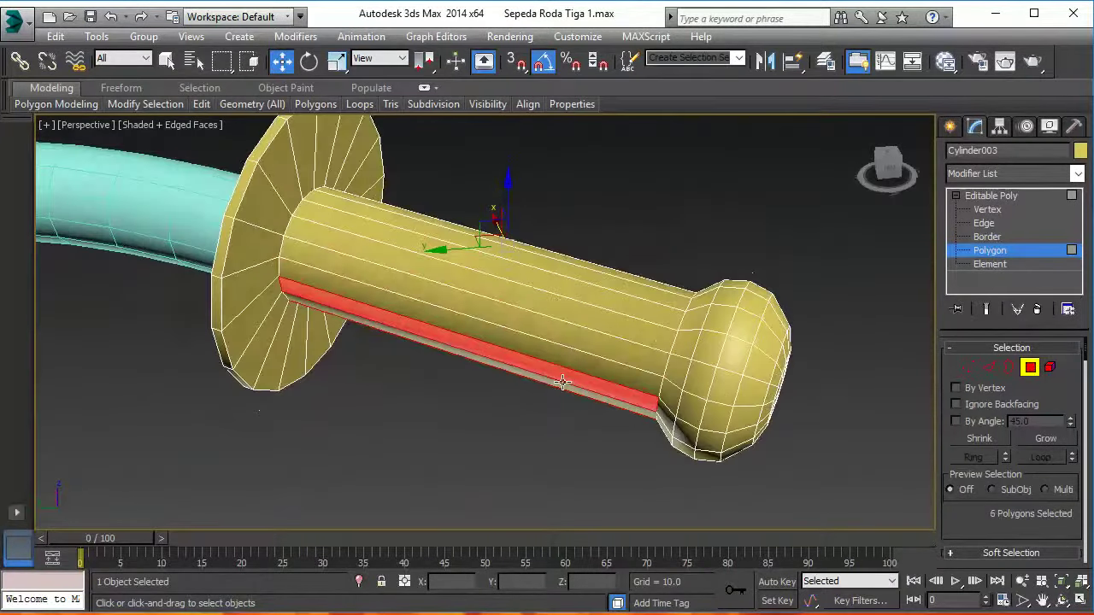
ctrl+click(546, 333)
ctrl+click(563, 285)
alt+middle_drag(563, 285, 457, 308)
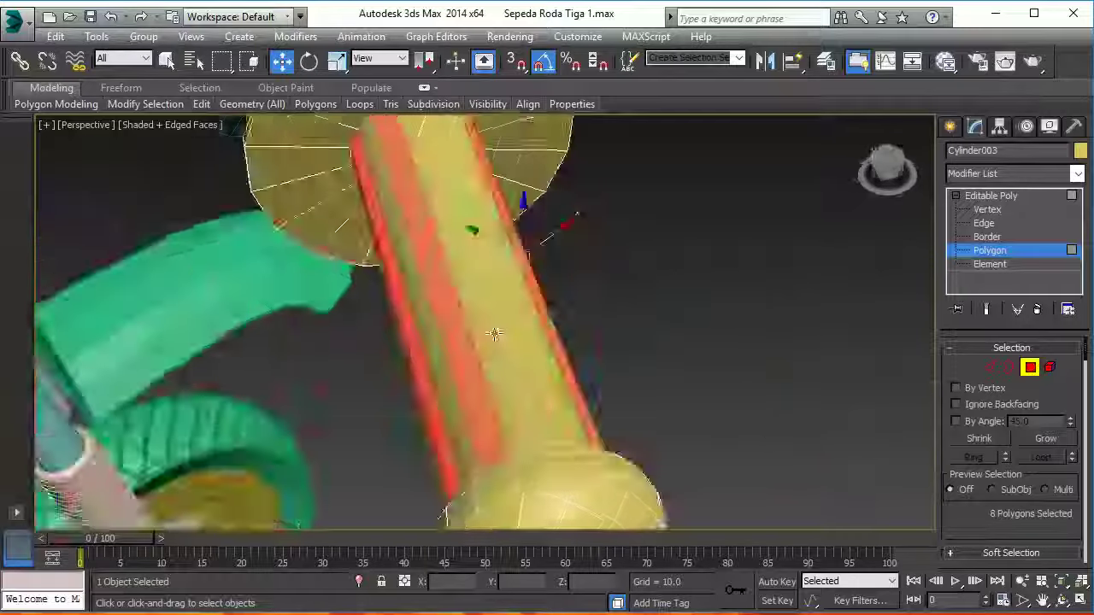
ctrl+click(457, 308)
alt+middle_drag(578, 384, 512, 371)
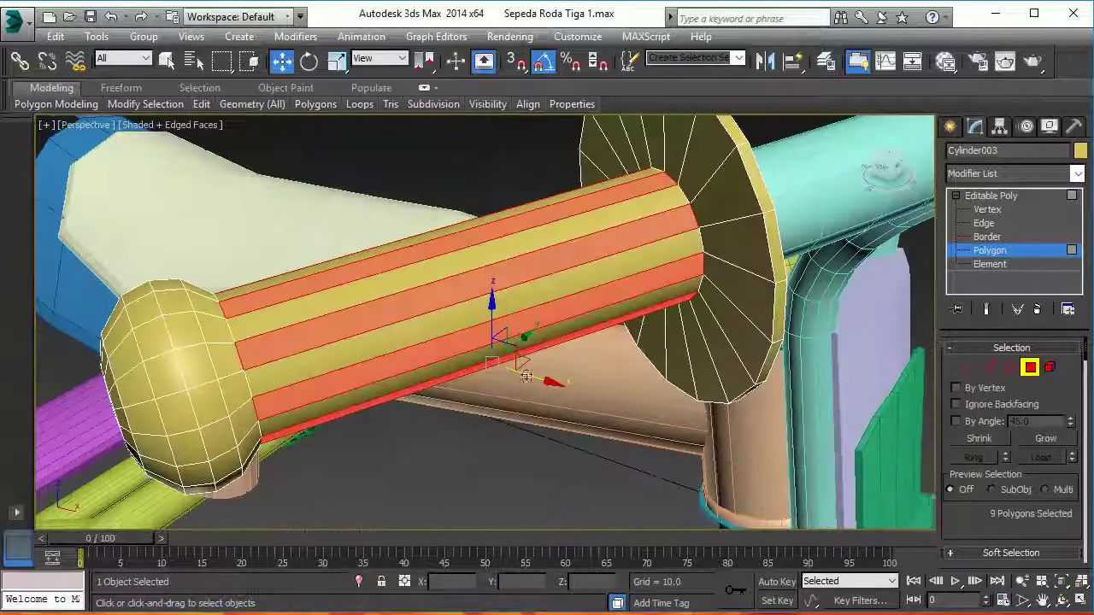
scroll(983, 500, down, 5)
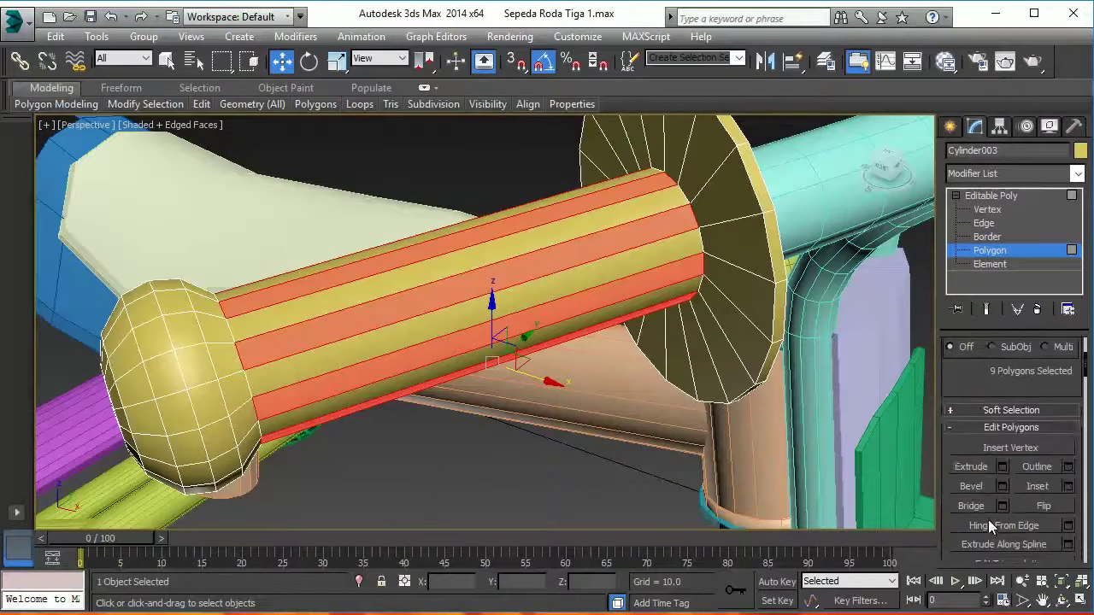
Inset the nine selected strips so each gets a thin border
click(1057, 487)
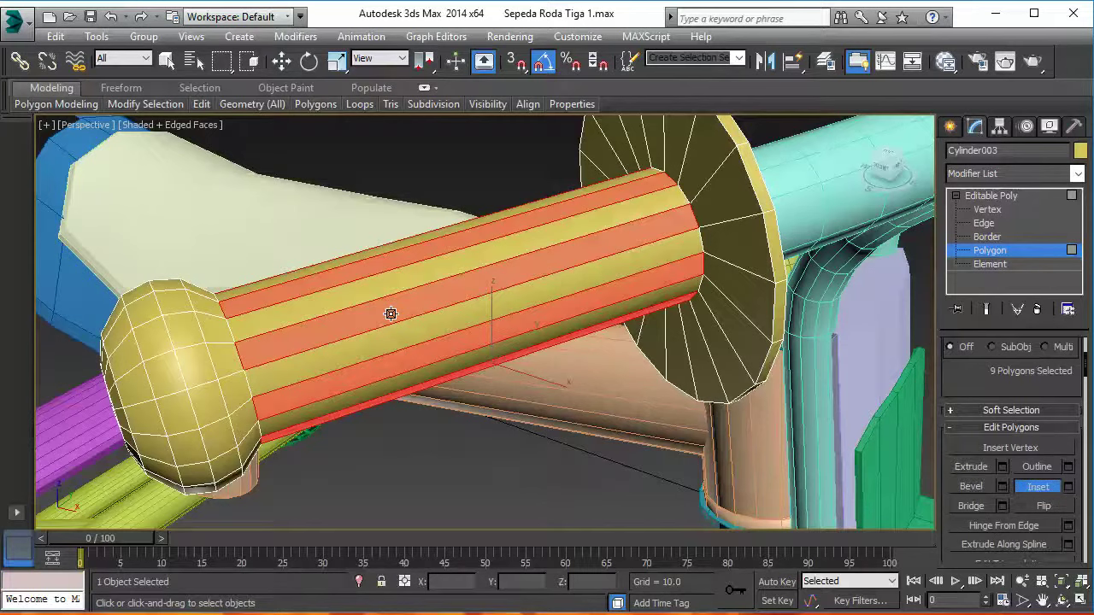
drag(391, 314, 390, 320)
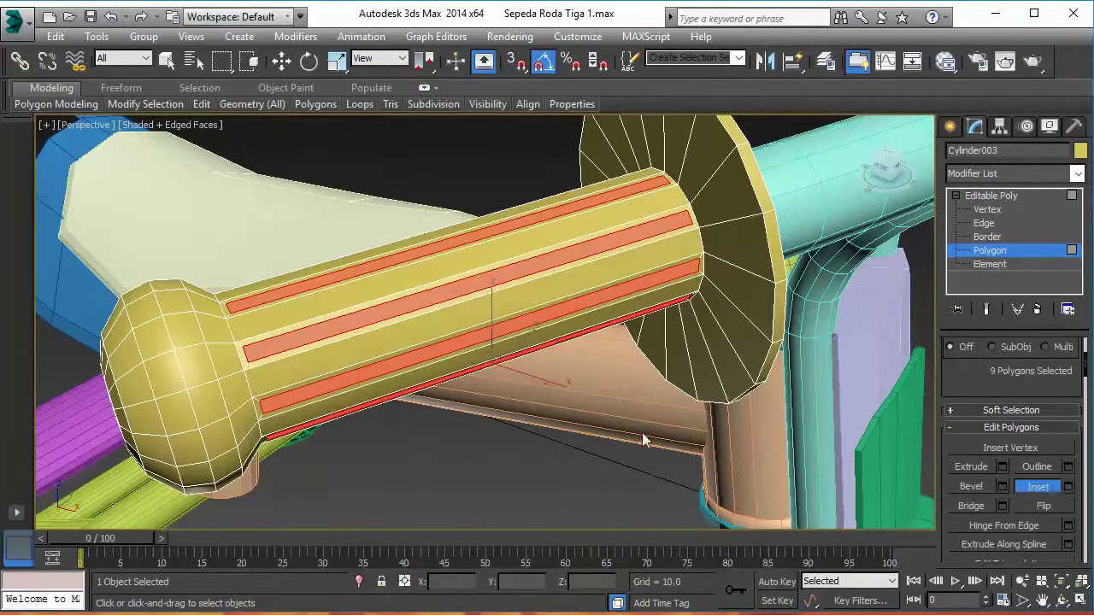
key(w)
Scale the inset strips up slightly
right_click(522, 422)
click(513, 459)
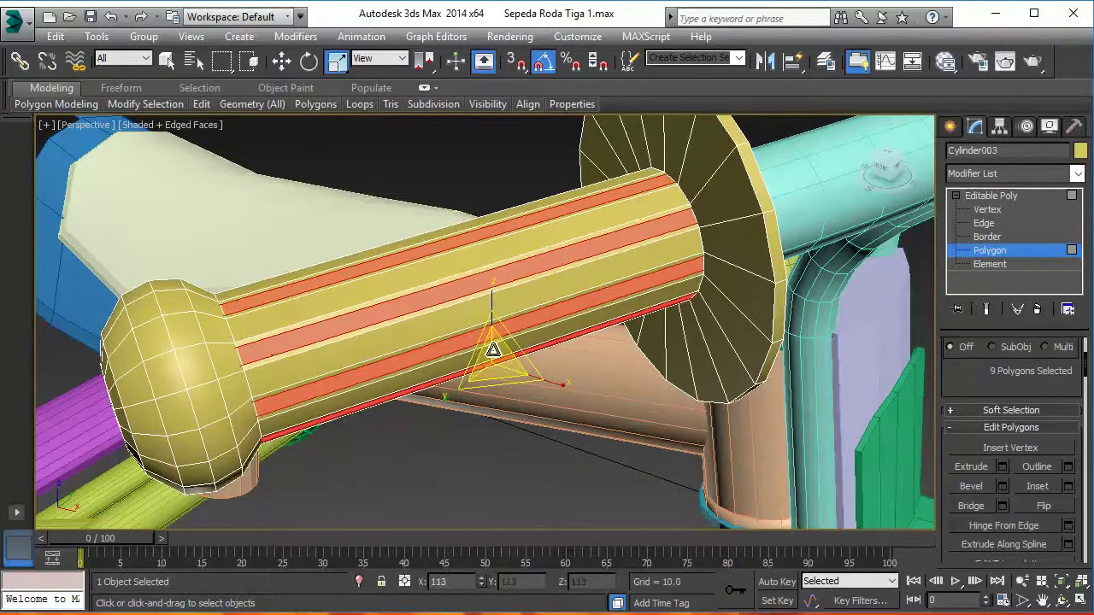
mouse_move(489, 356)
alt+middle_down()
mouse_move(547, 369)
mouse_move(553, 331)
alt+middle_up()
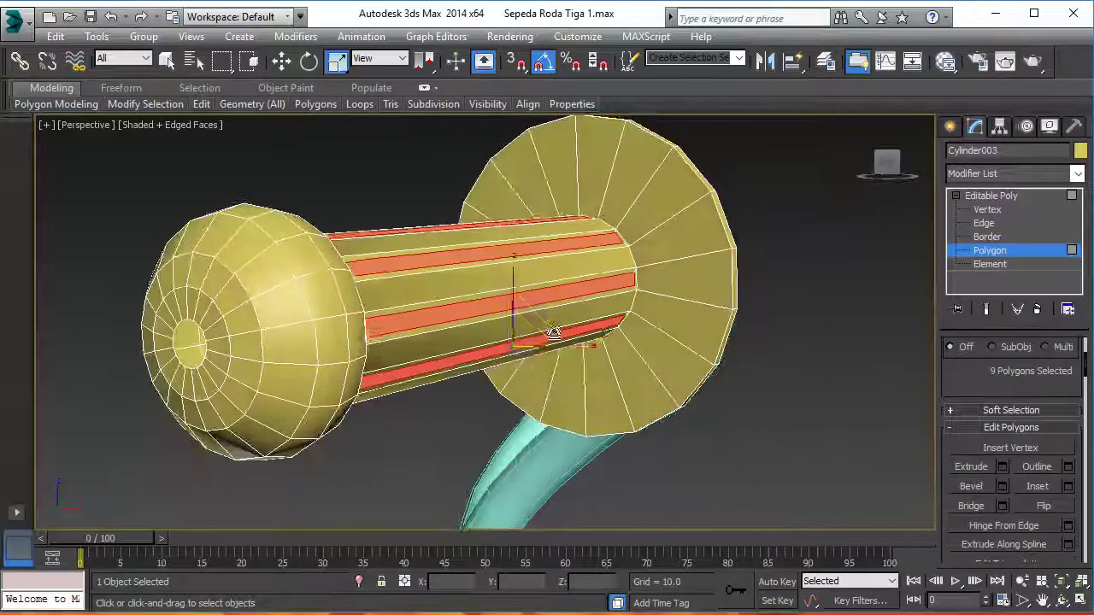
drag(531, 312, 541, 306)
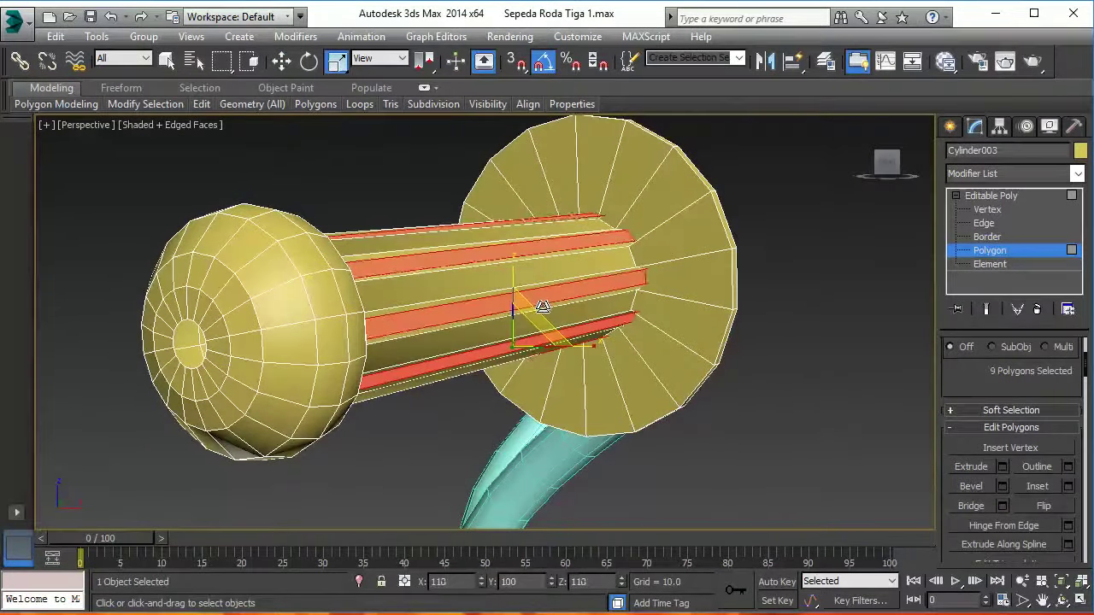
alt+middle_drag(544, 307, 641, 332)
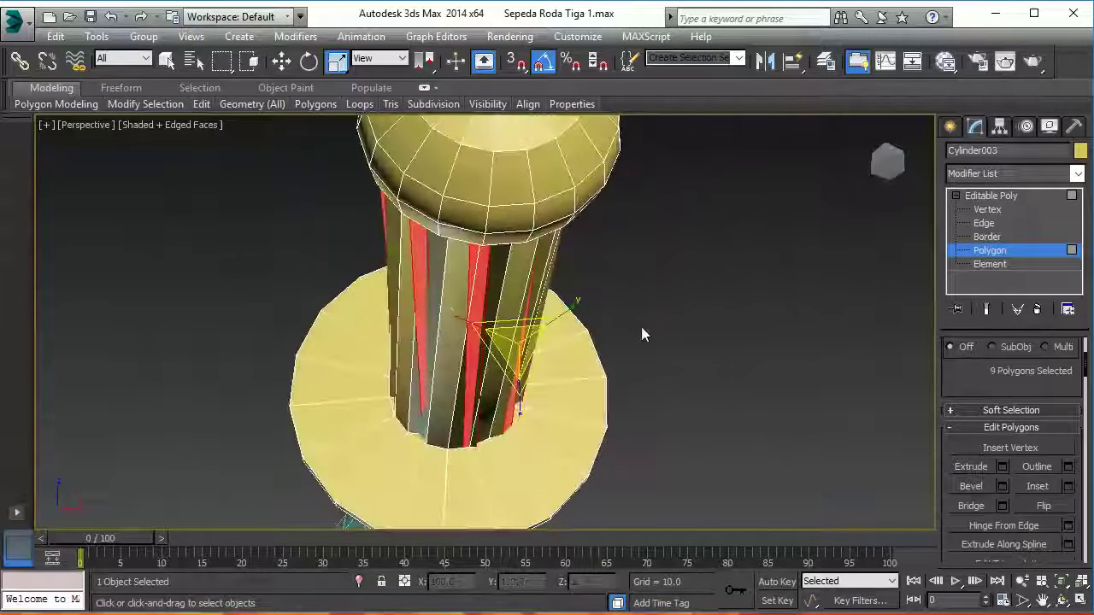
alt+middle_drag(578, 446, 538, 511)
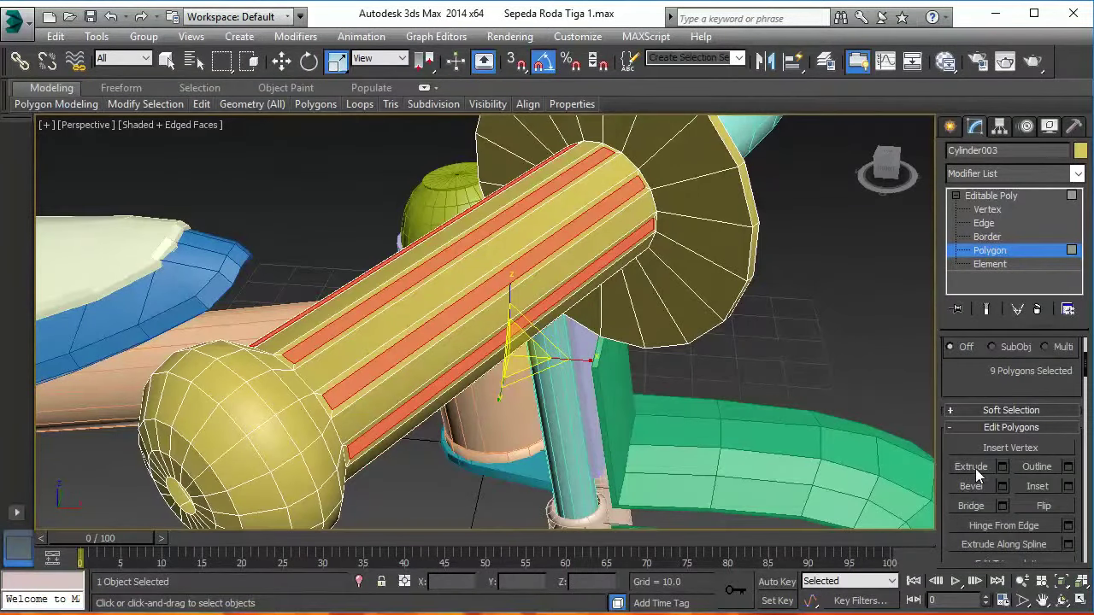
Switch the reference coordinate system to Local and widen the strips along the grip
click(376, 58)
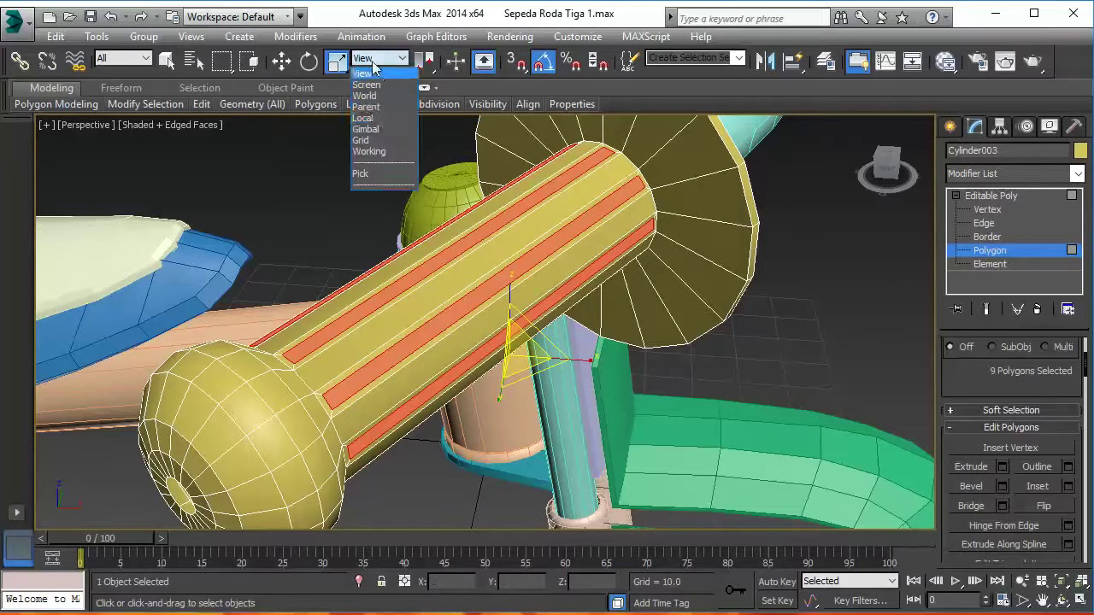
click(376, 120)
drag(426, 205, 433, 204)
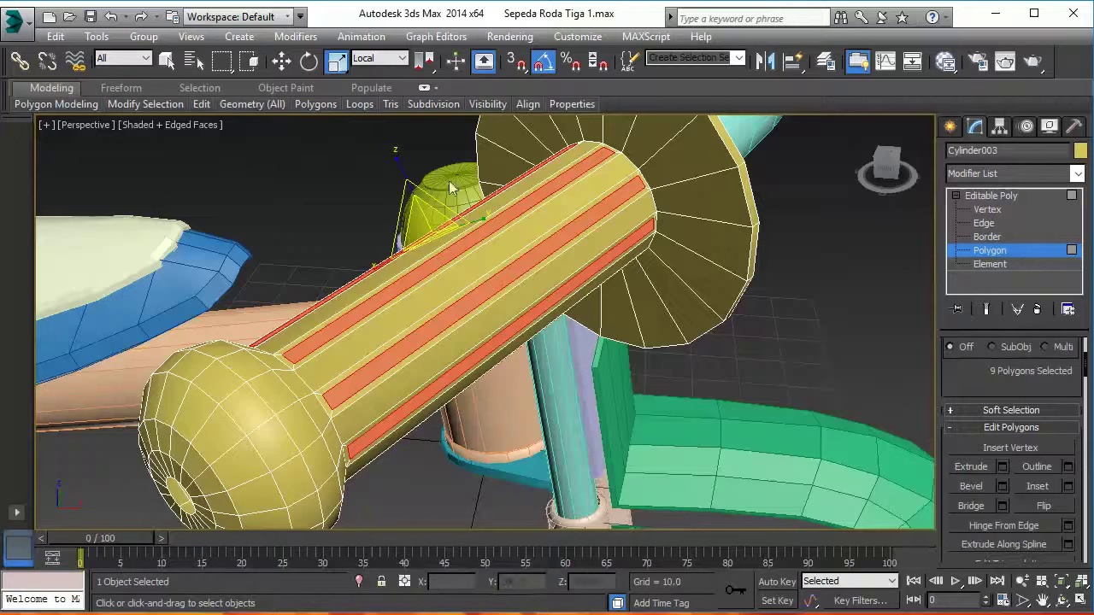
scroll(975, 367, down, 2)
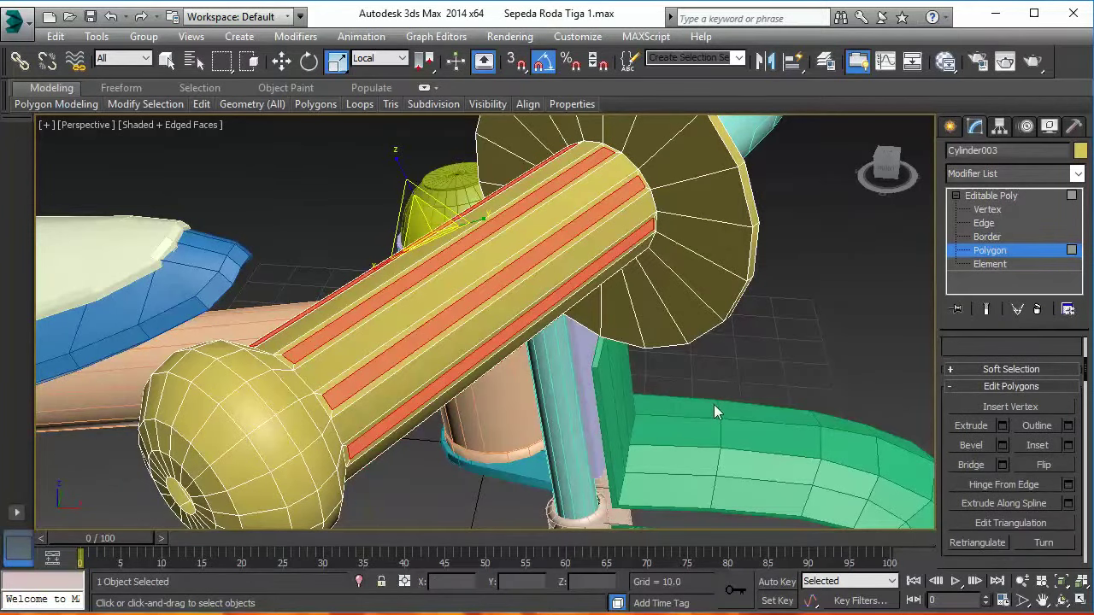
mouse_move(842, 423)
alt+middle_down()
mouse_move(362, 313)
mouse_move(334, 288)
mouse_move(360, 208)
alt+middle_up()
mouse_move(357, 245)
alt+middle_down()
mouse_move(471, 320)
mouse_move(645, 386)
alt+middle_up()
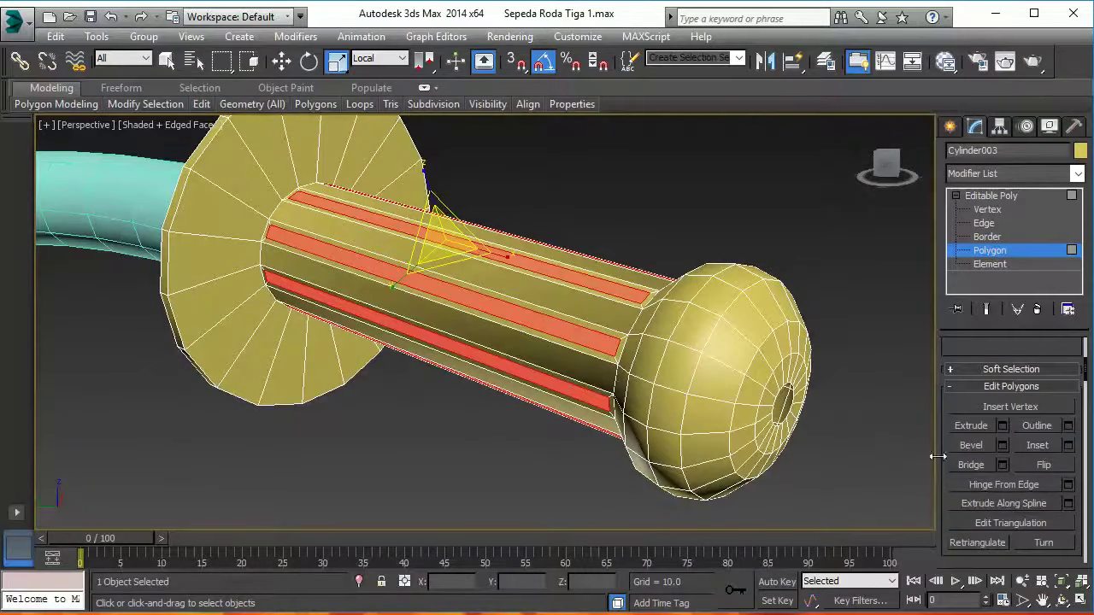
Extrude the strips to a shallow 0.788 height and stretch them slightly longer
shift+click(976, 426)
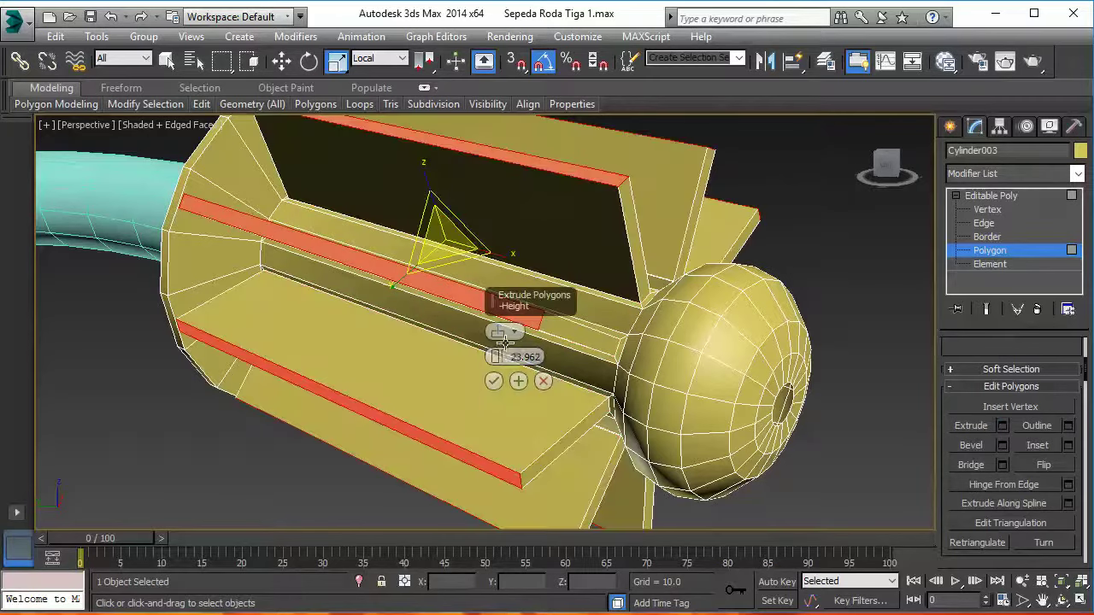
drag(496, 357, 505, 482)
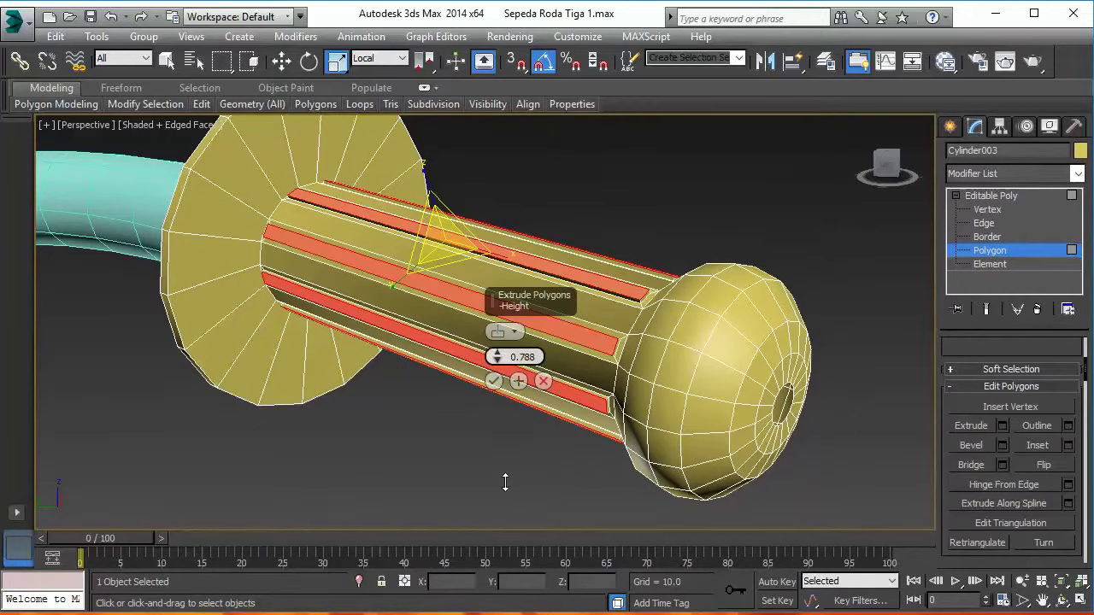
click(493, 381)
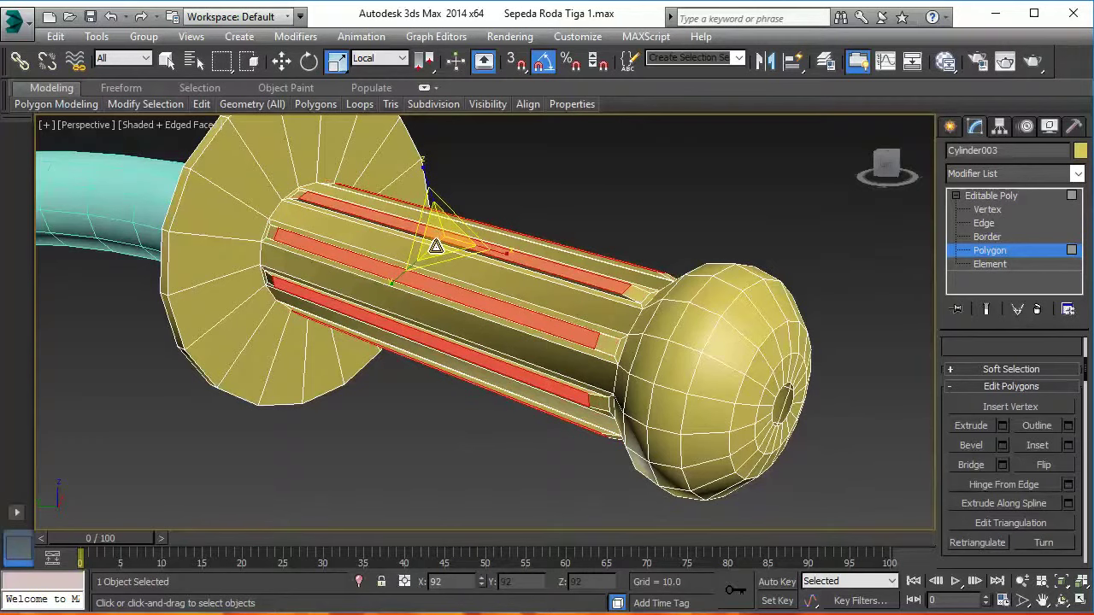
mouse_move(435, 247)
mouse_down()
mouse_move(399, 283)
mouse_move(438, 214)
mouse_up()
Fine-tune the rib strips' size with small scale adjustments
scroll(445, 275, up, 5)
drag(446, 275, 446, 278)
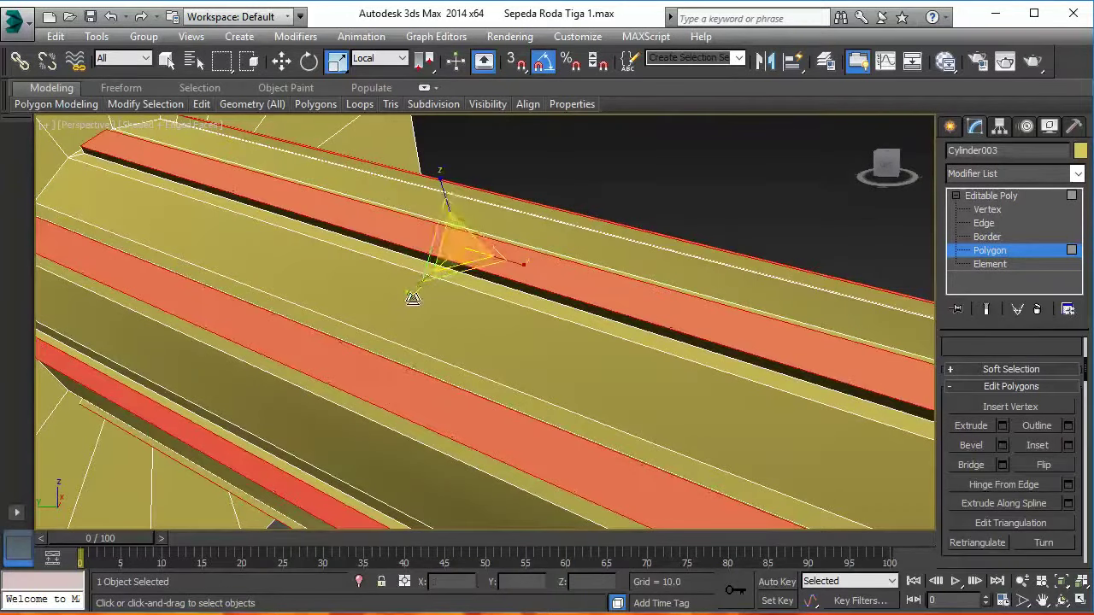
drag(411, 294, 445, 257)
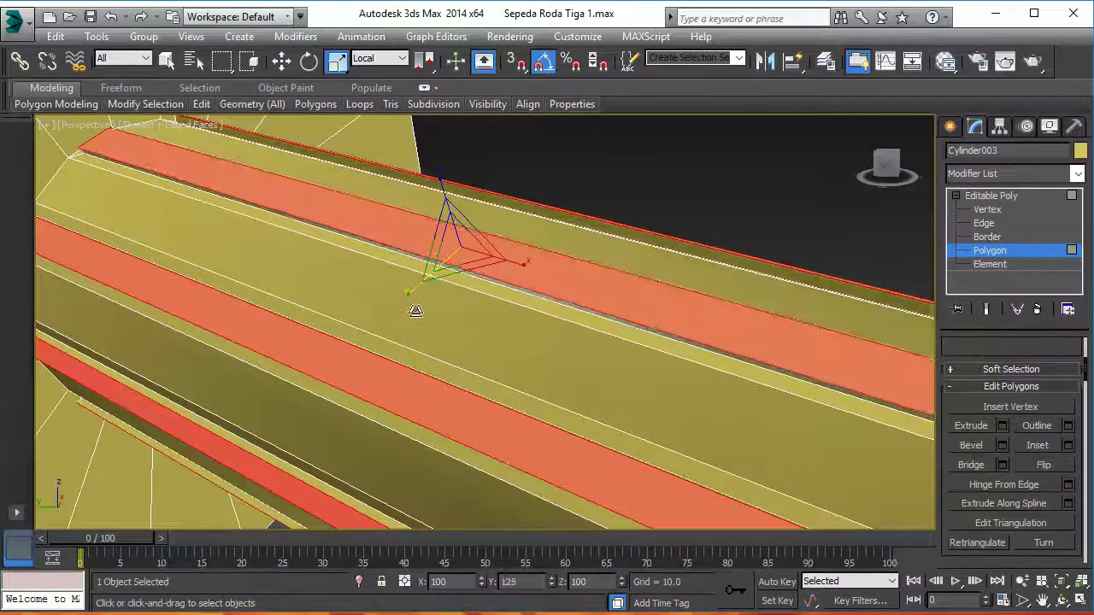
mouse_move(439, 256)
middle_down()
mouse_move(465, 293)
mouse_move(376, 306)
middle_up()
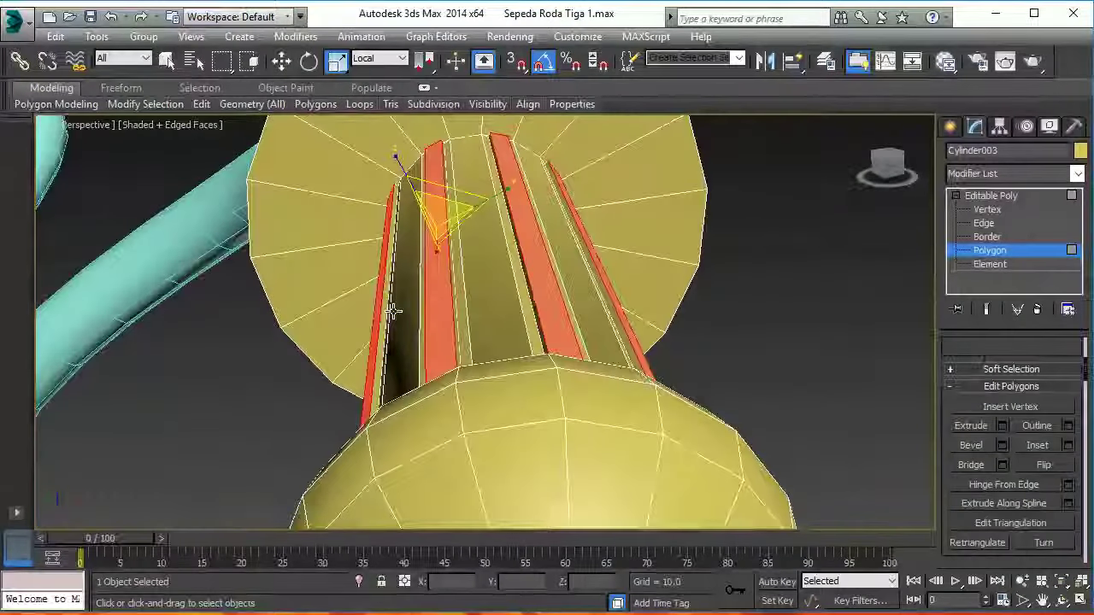
alt+middle_drag(389, 311, 790, 300)
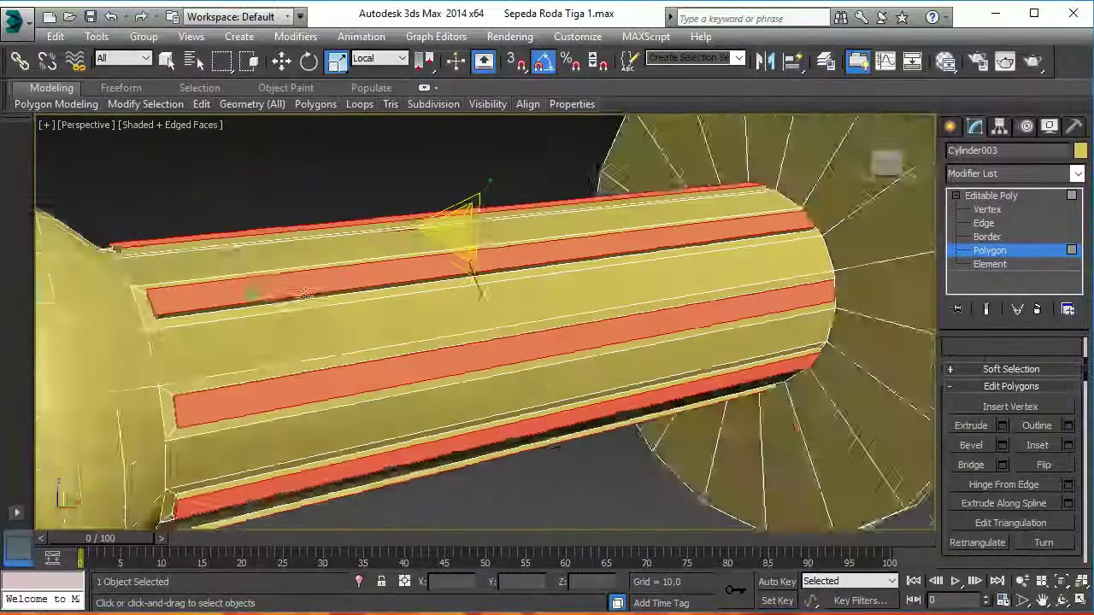
Exit Polygon level, bring the whole tricycle into view and clear the selection
click(1013, 196)
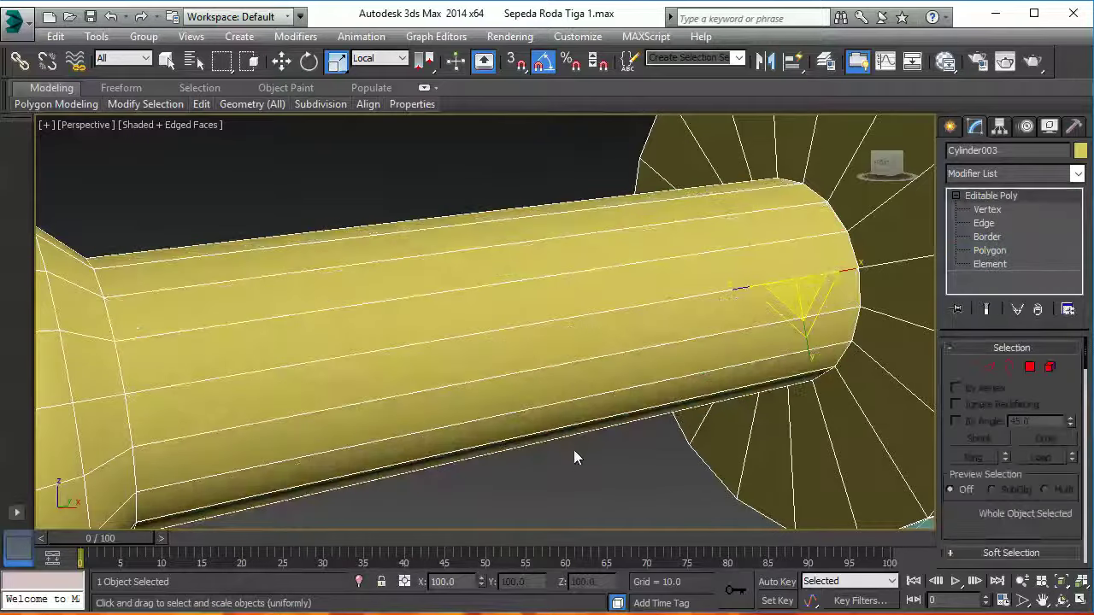
scroll(574, 450, down, 5)
scroll(581, 452, down, 3)
alt+middle_drag(571, 483, 695, 468)
scroll(650, 480, up, 5)
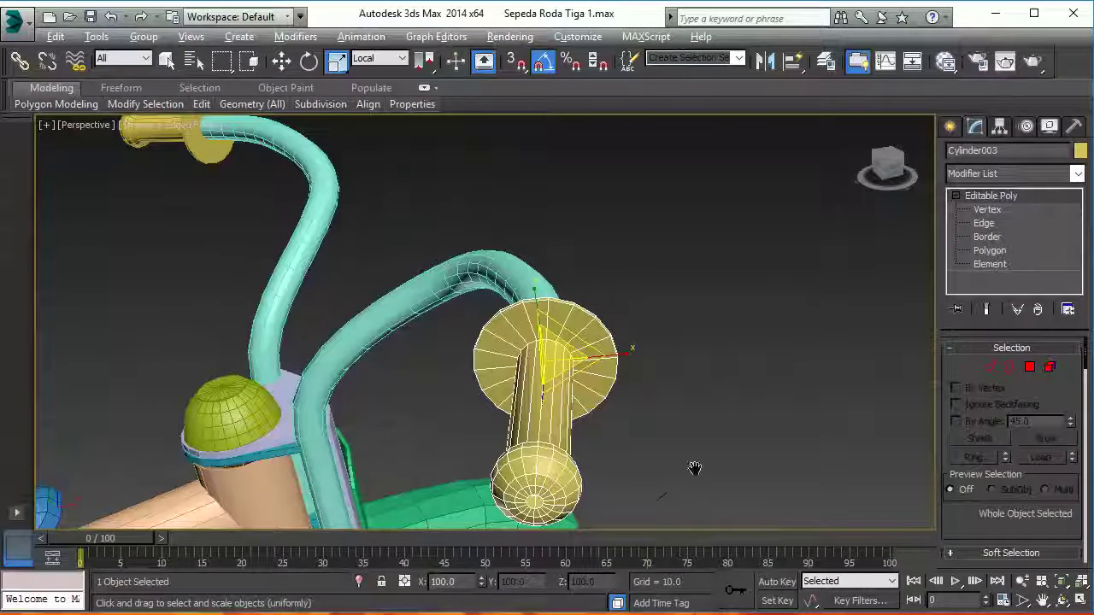
scroll(695, 468, down, 3)
alt+middle_drag(578, 379, 634, 275)
click(634, 275)
scroll(527, 375, up, 3)
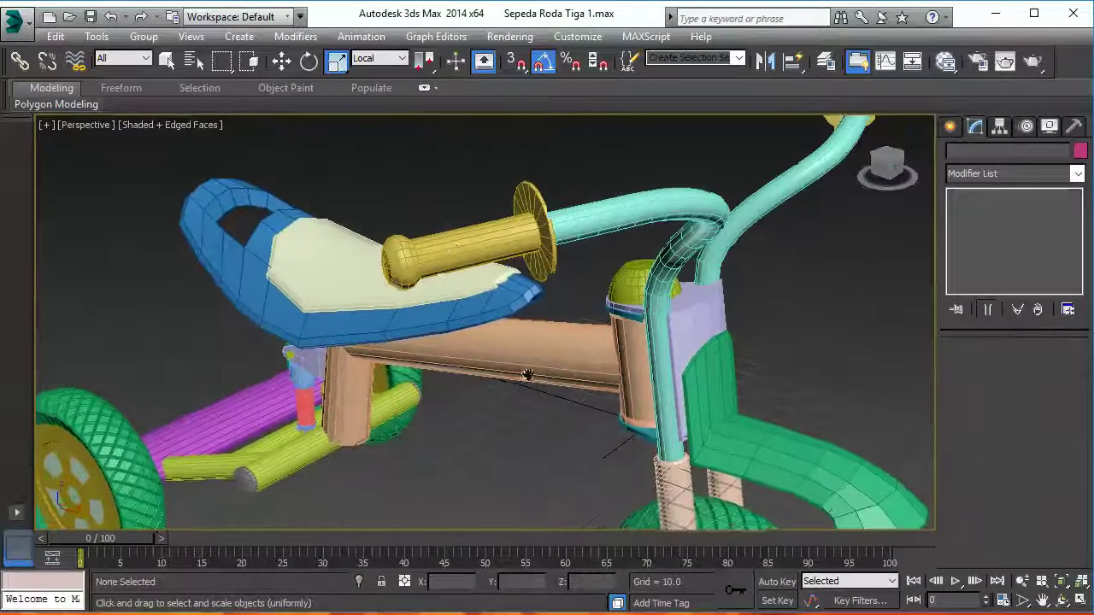
Group the yellow grip and cyan handlebar tube as Group001
click(449, 250)
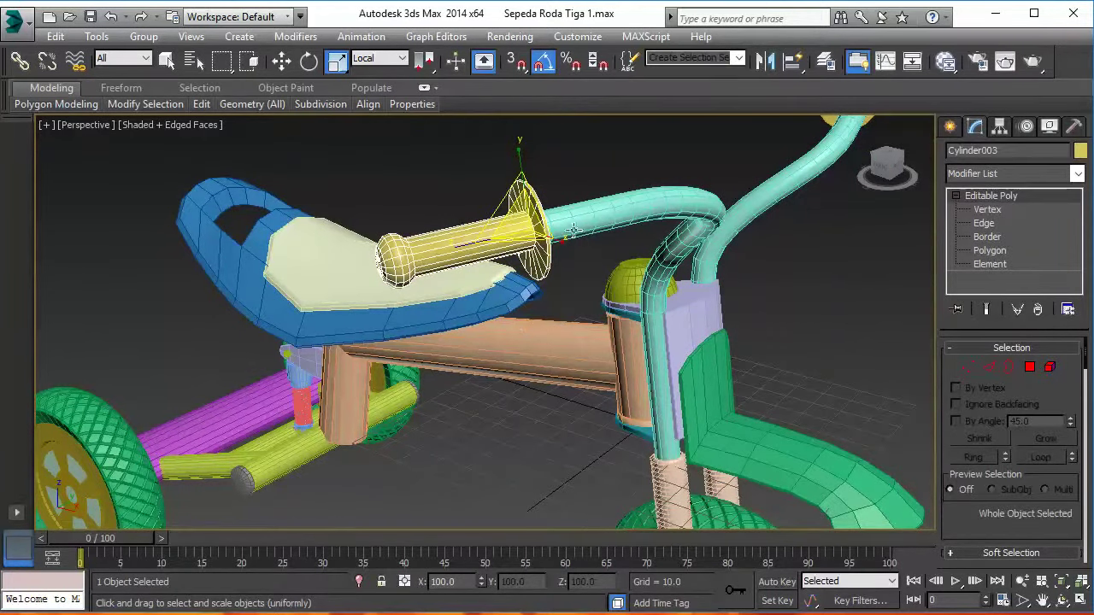
ctrl+click(585, 200)
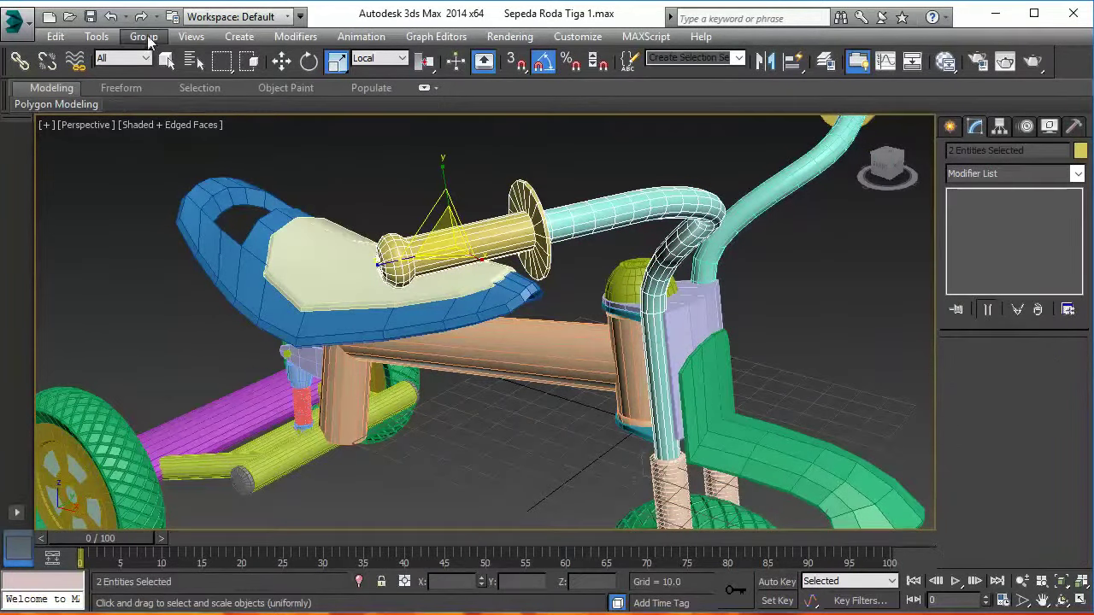
click(147, 35)
click(166, 54)
click(556, 348)
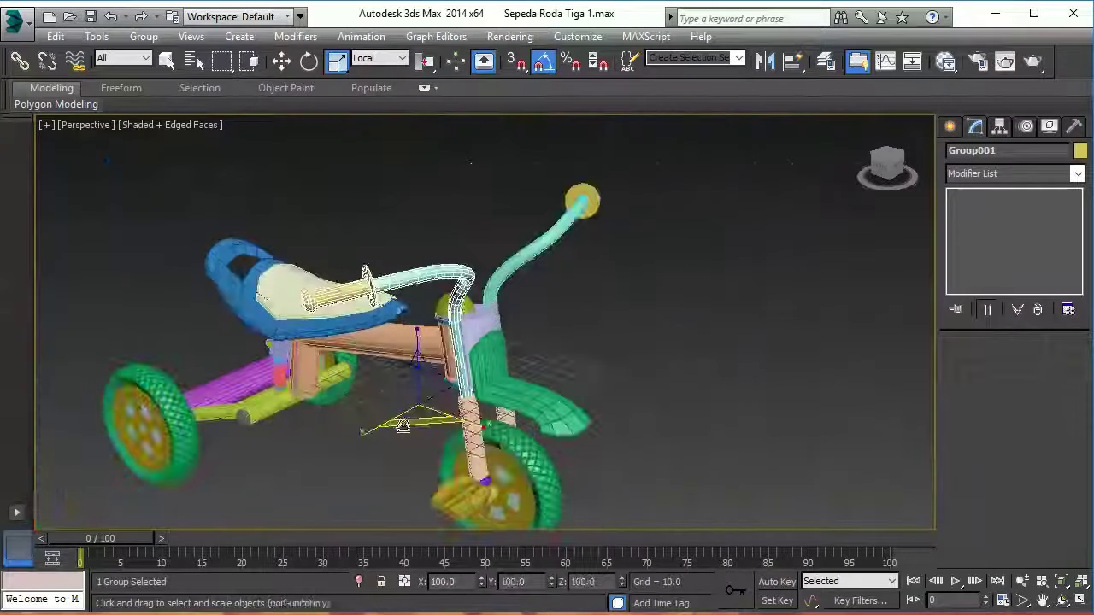
Deselect and then reselect Group001
click(349, 514)
scroll(376, 492, up, 2)
scroll(385, 466, up, 2)
scroll(384, 466, up, 3)
scroll(422, 459, down, 1)
click(333, 192)
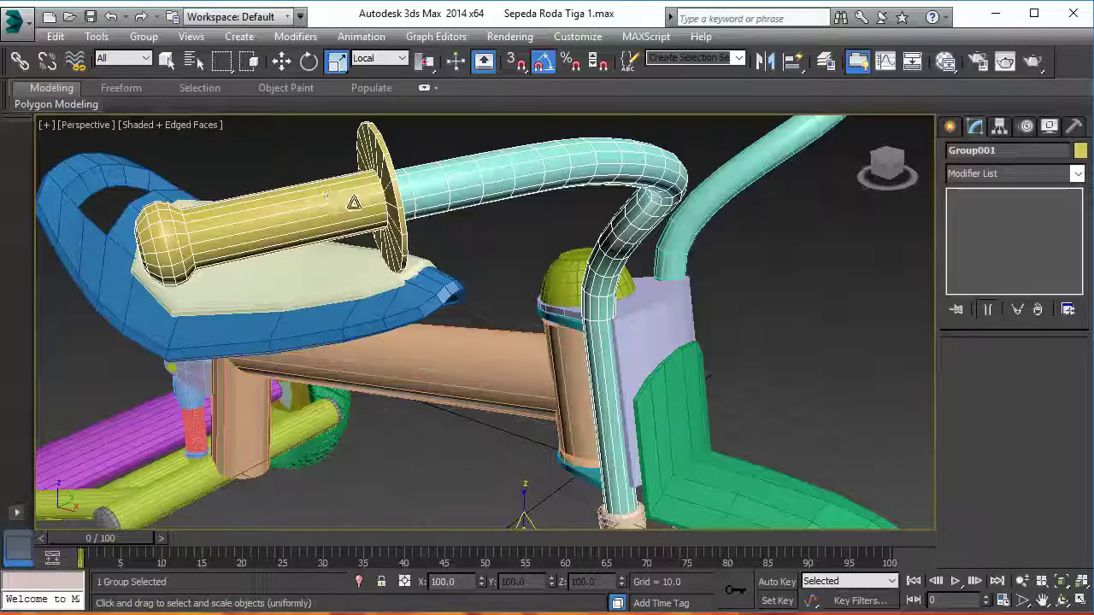
scroll(439, 318, up, 1)
click(144, 36)
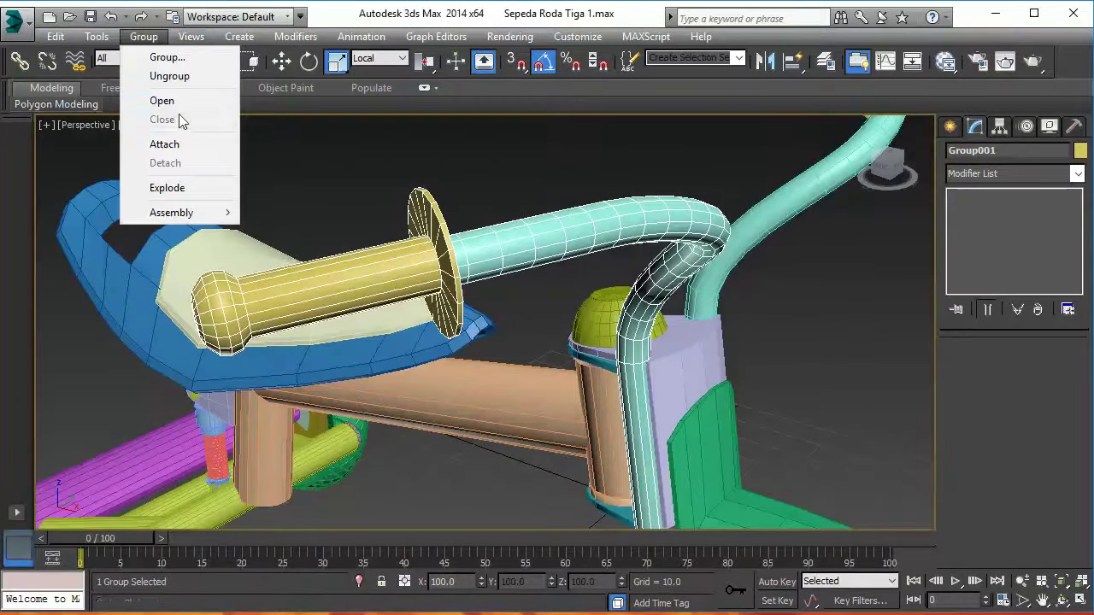
Ungroup Group001, then make and clear a trial face pick on Cylinder003
click(181, 83)
click(441, 243)
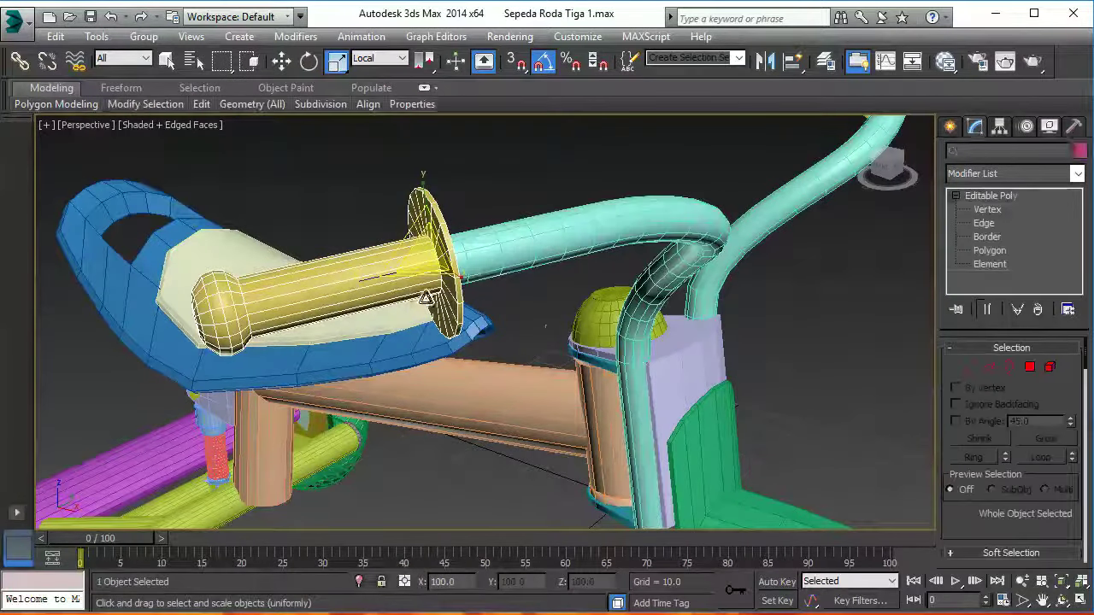
click(1029, 367)
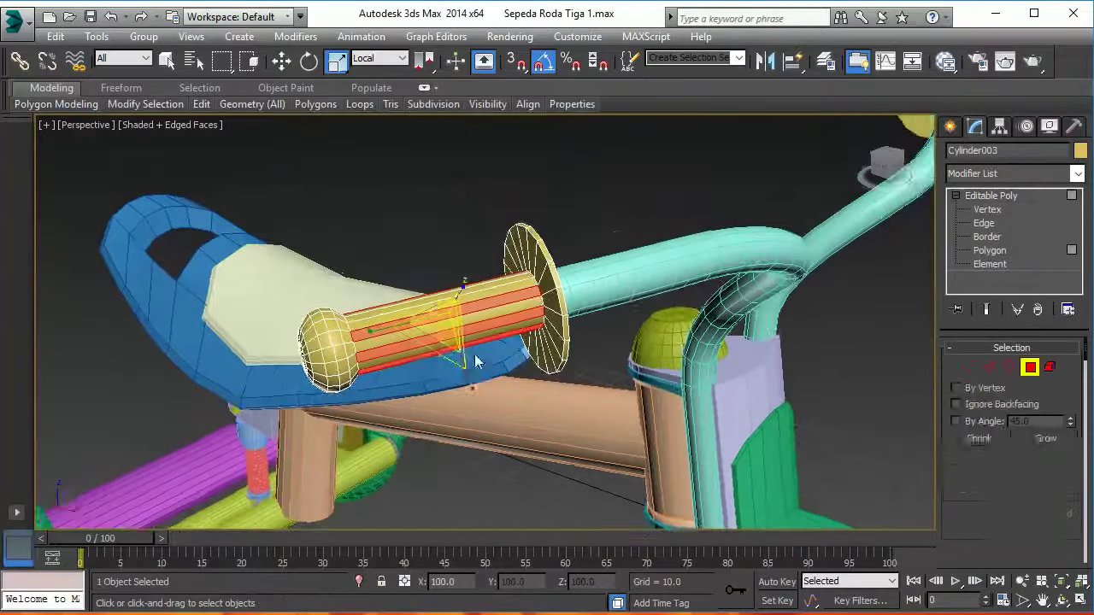
scroll(151, 235, up, 1)
scroll(150, 236, up, 1)
scroll(455, 351, up, 1)
click(453, 329)
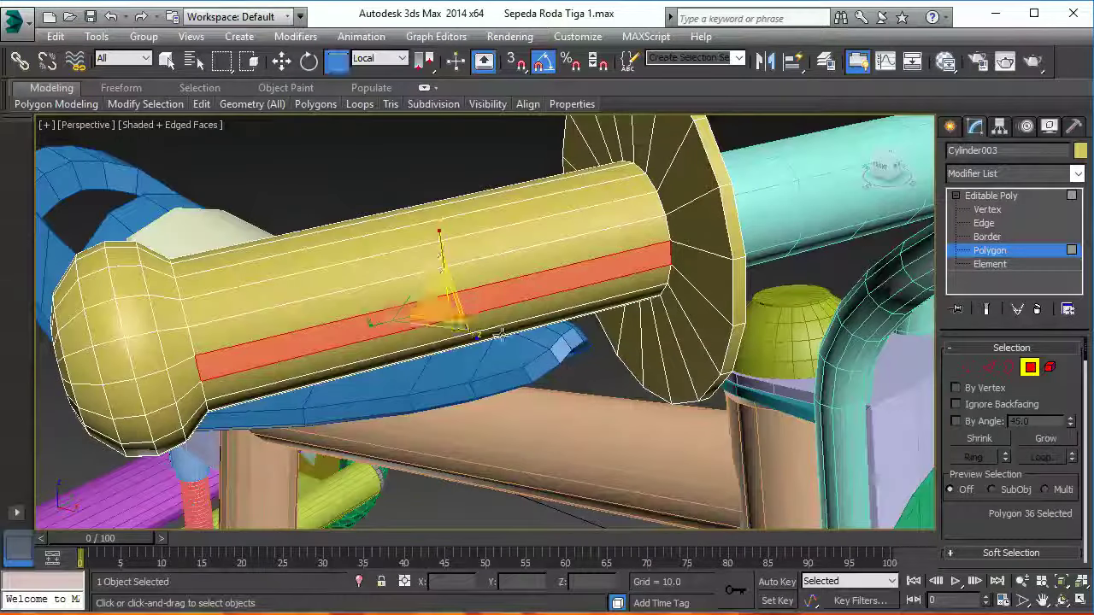
scroll(453, 329, down, 1)
scroll(577, 371, down, 1)
click(576, 293)
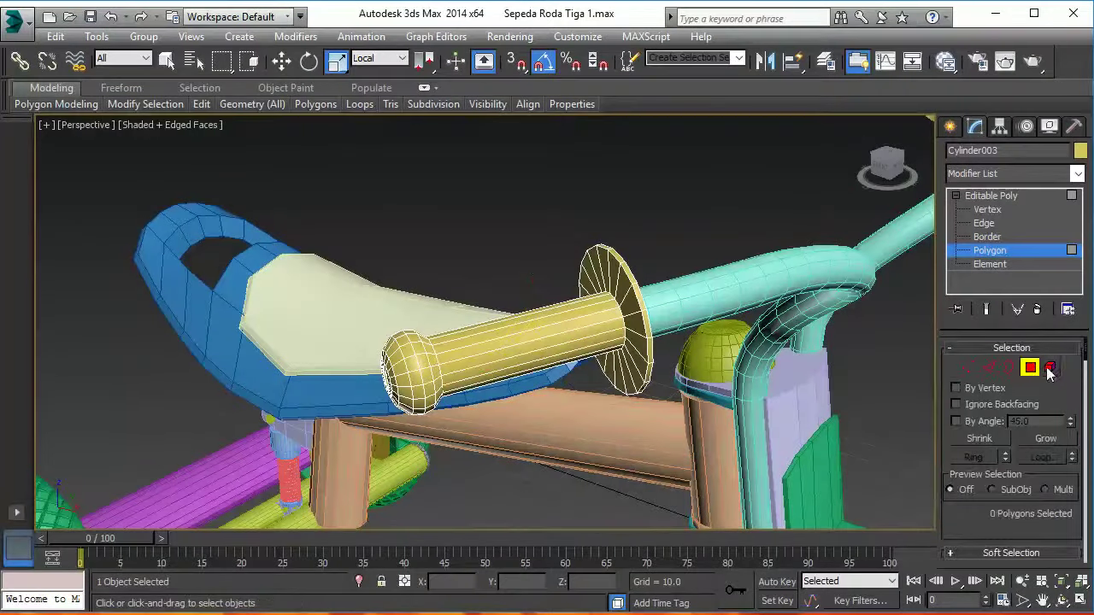
click(1030, 367)
Reselect the yellow grip Cylinder003 and return to Polygon level
alt+middle_drag(564, 342, 592, 347)
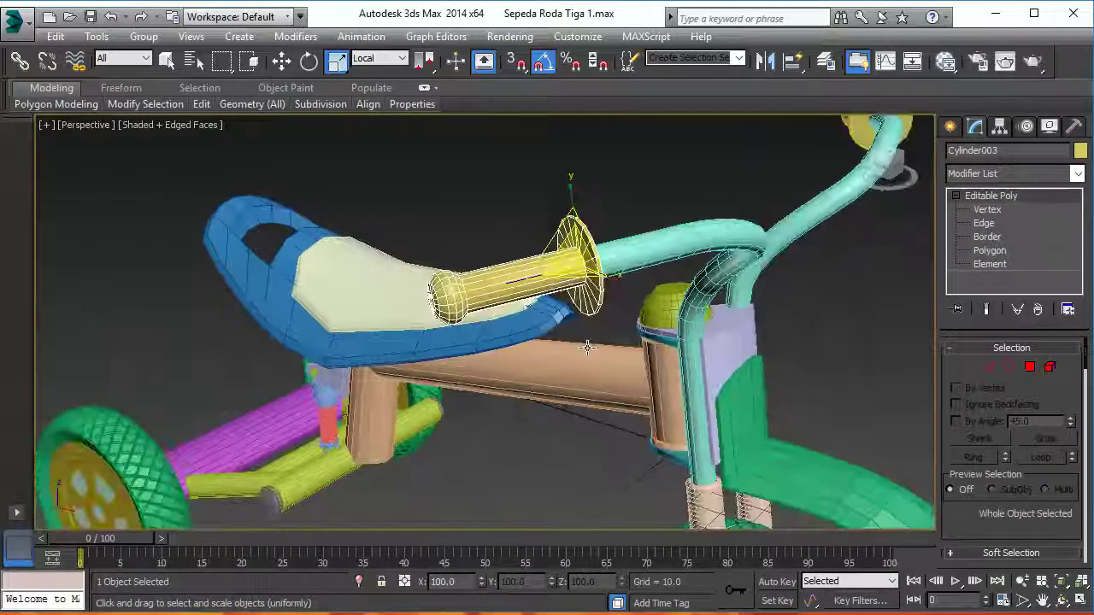
click(503, 260)
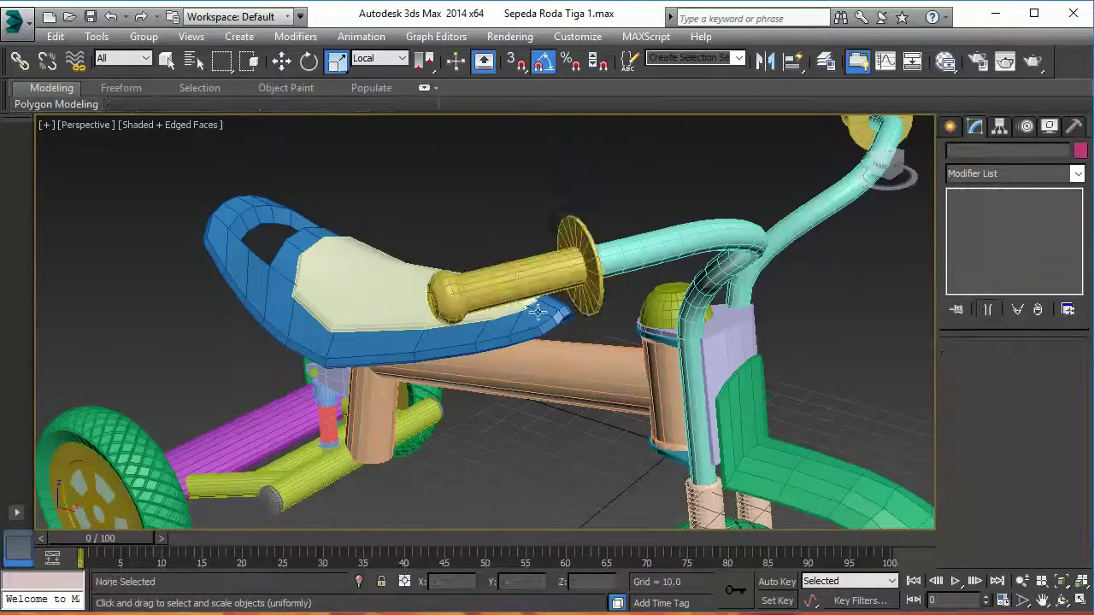
scroll(538, 312, up, 2)
scroll(551, 359, up, 1)
click(551, 308)
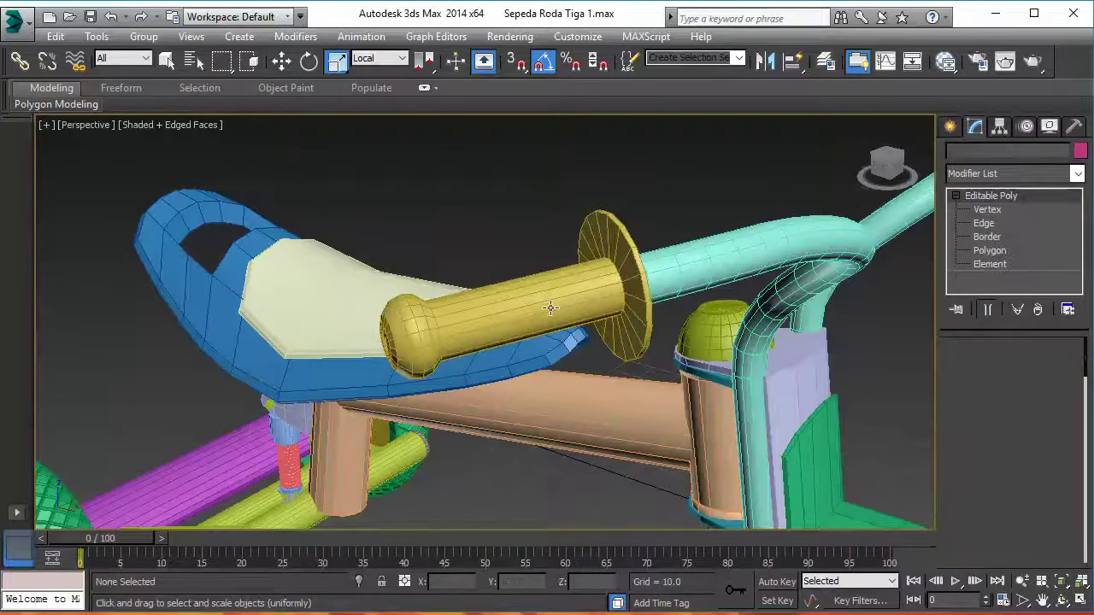
click(1038, 366)
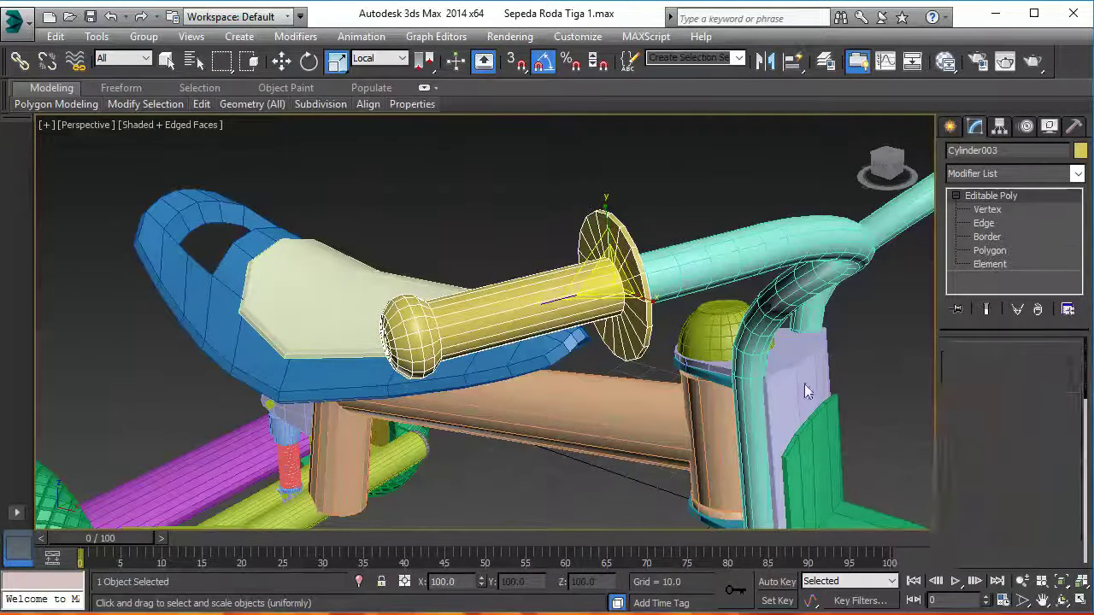
scroll(542, 390, up, 2)
scroll(542, 391, up, 1)
Select alternating lengthwise face strips all around the grip
click(523, 299)
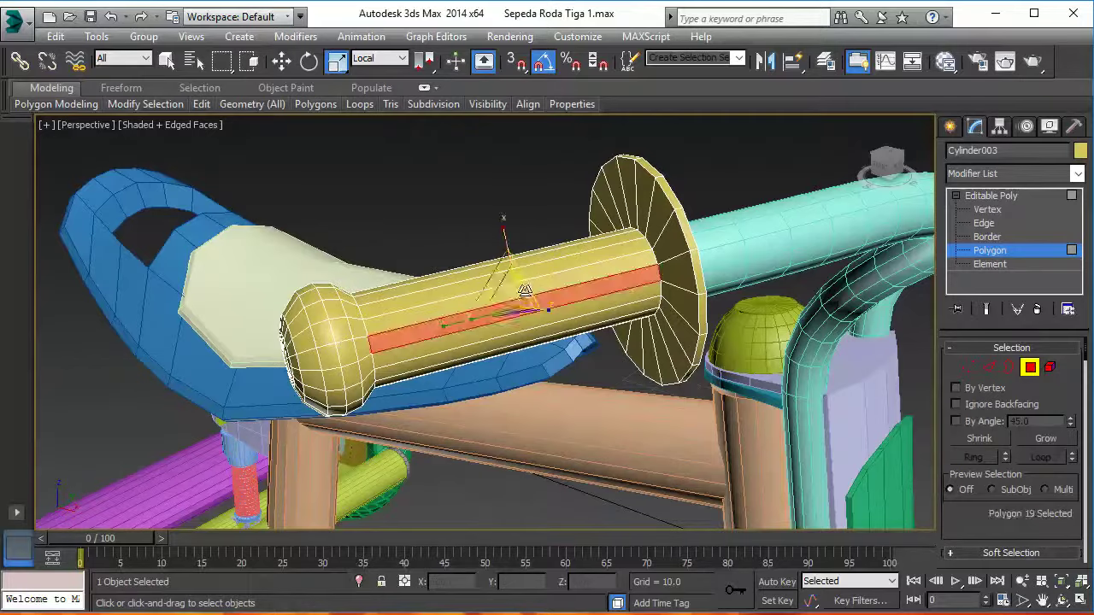
mouse_move(523, 299)
alt+middle_down()
mouse_move(450, 291)
mouse_move(650, 339)
alt+middle_up()
ctrl+click(445, 290)
ctrl+click(438, 300)
mouse_move(438, 301)
alt+middle_down()
mouse_move(351, 332)
mouse_move(293, 320)
alt+middle_up()
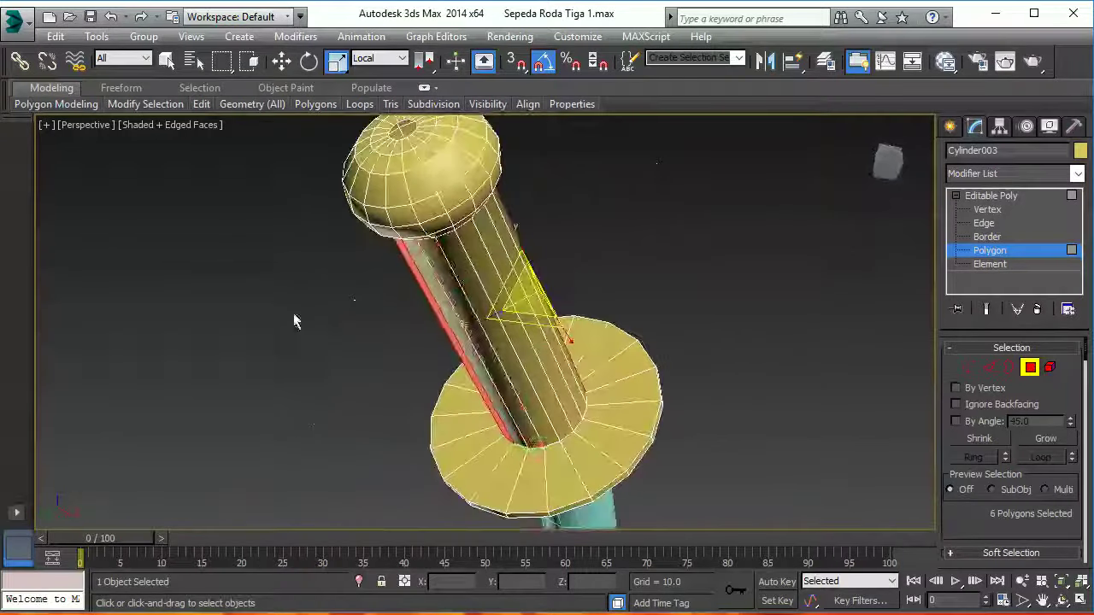
ctrl+click(451, 280)
ctrl+click(478, 258)
ctrl+click(502, 248)
mouse_move(503, 248)
alt+middle_down()
mouse_move(479, 290)
mouse_move(492, 316)
alt+middle_up()
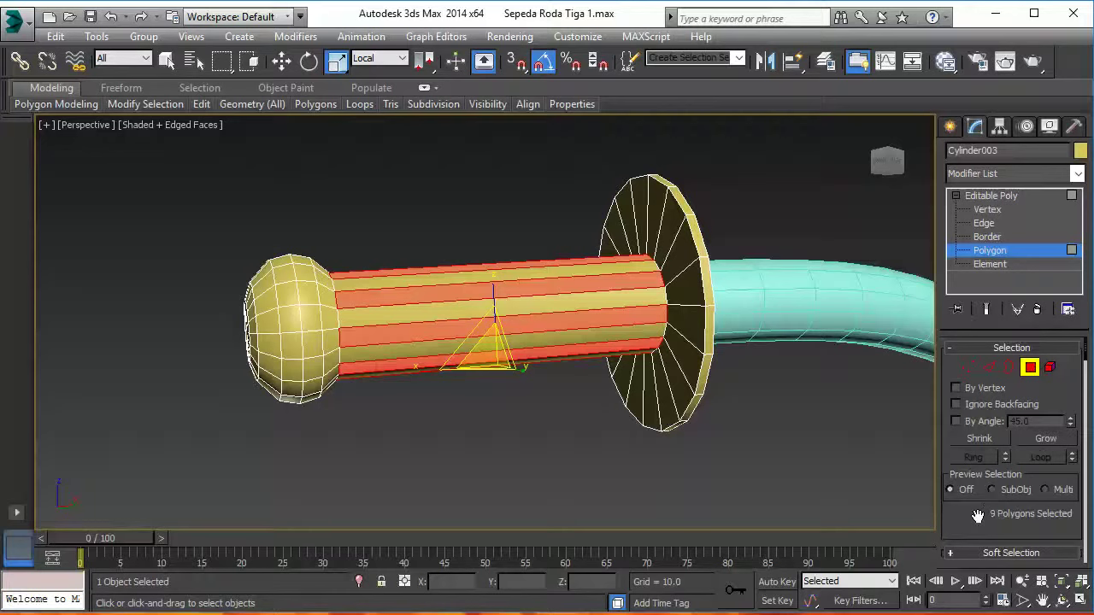
Frame the grip and activate Inset for the selected strips
scroll(977, 504, down, 5)
scroll(1009, 467, down, 3)
scroll(1008, 468, down, 2)
scroll(1017, 478, down, 3)
scroll(1021, 487, down, 2)
scroll(1021, 489, down, 2)
scroll(1021, 489, down, 3)
scroll(1024, 495, up, 8)
scroll(1022, 492, up, 2)
scroll(1021, 470, up, 2)
click(1031, 447)
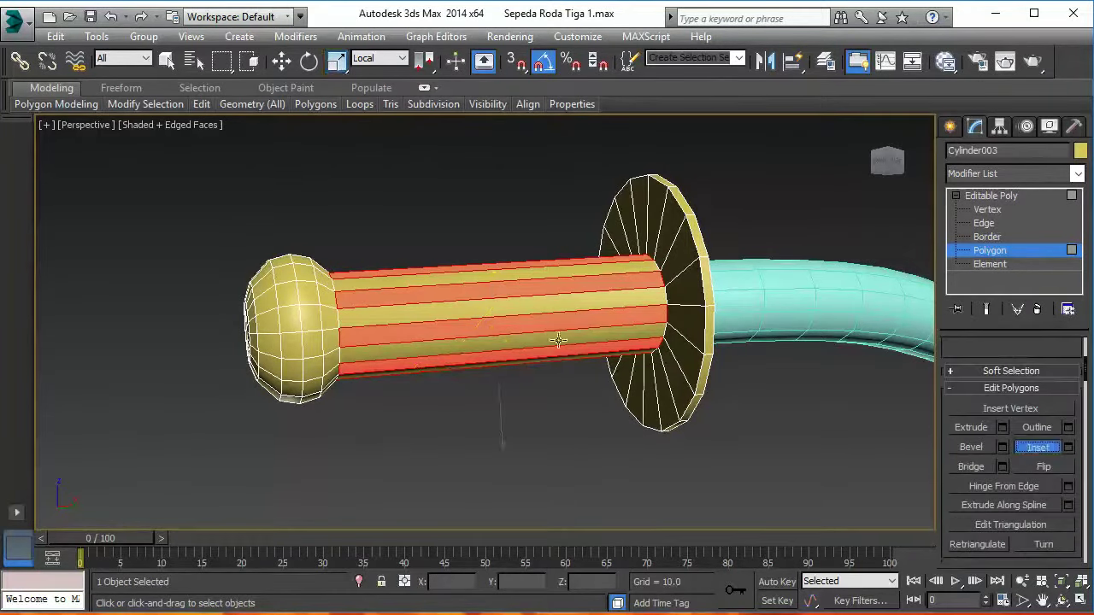
Inset the selected strips into thin bands
scroll(537, 320, up, 3)
scroll(517, 318, up, 3)
scroll(513, 319, down, 2)
scroll(510, 320, down, 1)
drag(510, 319, 510, 326)
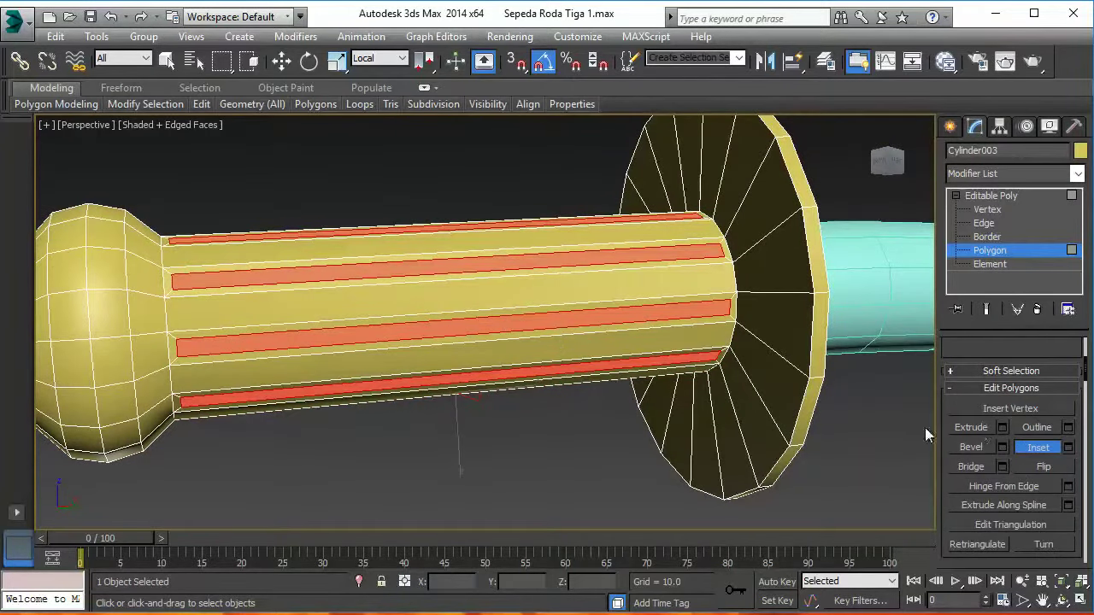
right_click(890, 436)
Extrude the bands inward into recessed grooves and clear the face selection
click(965, 427)
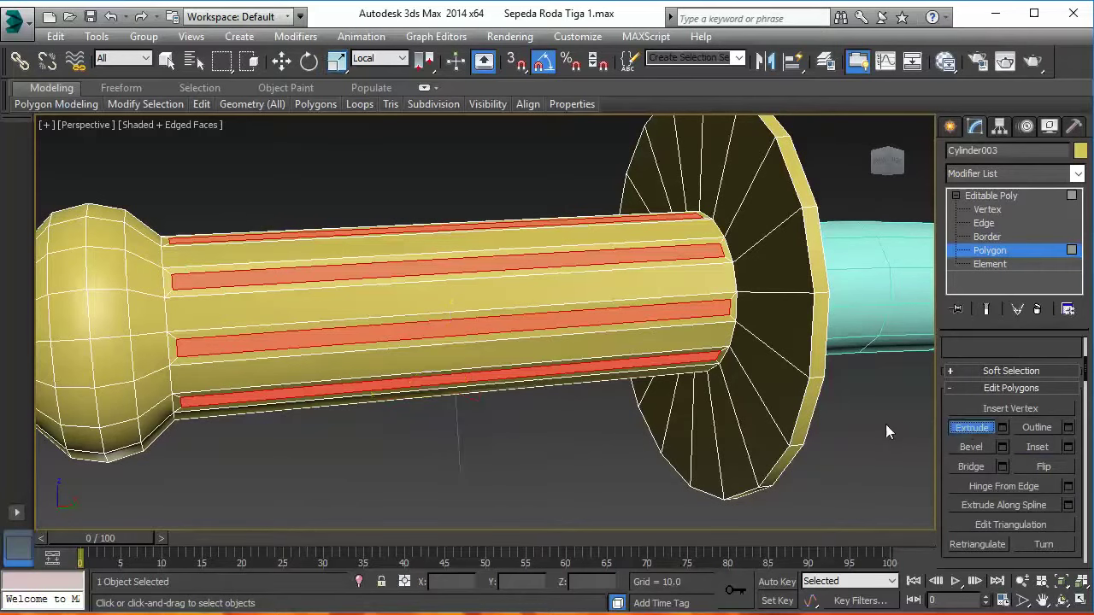
drag(642, 314, 637, 313)
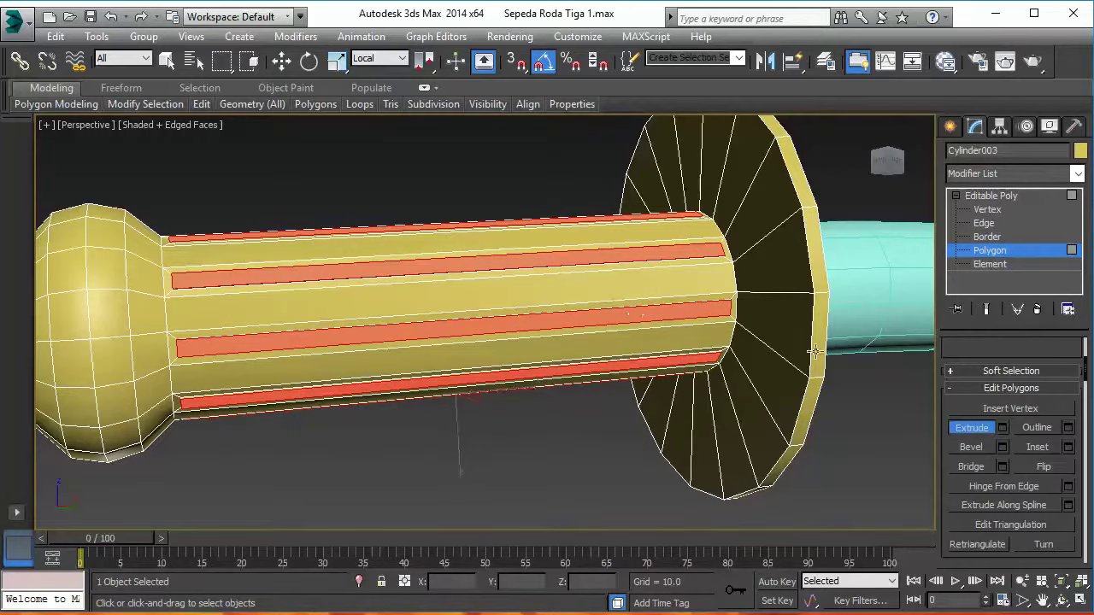
click(511, 478)
mouse_move(511, 478)
alt+middle_down()
mouse_move(459, 455)
mouse_move(518, 438)
mouse_move(521, 374)
mouse_move(478, 366)
mouse_move(391, 449)
mouse_move(387, 532)
mouse_move(319, 415)
mouse_move(569, 510)
mouse_move(348, 381)
alt+middle_up()
scroll(320, 415, up, 5)
Return the grip to object level and deselect it
scroll(339, 418, down, 2)
scroll(347, 427, down, 3)
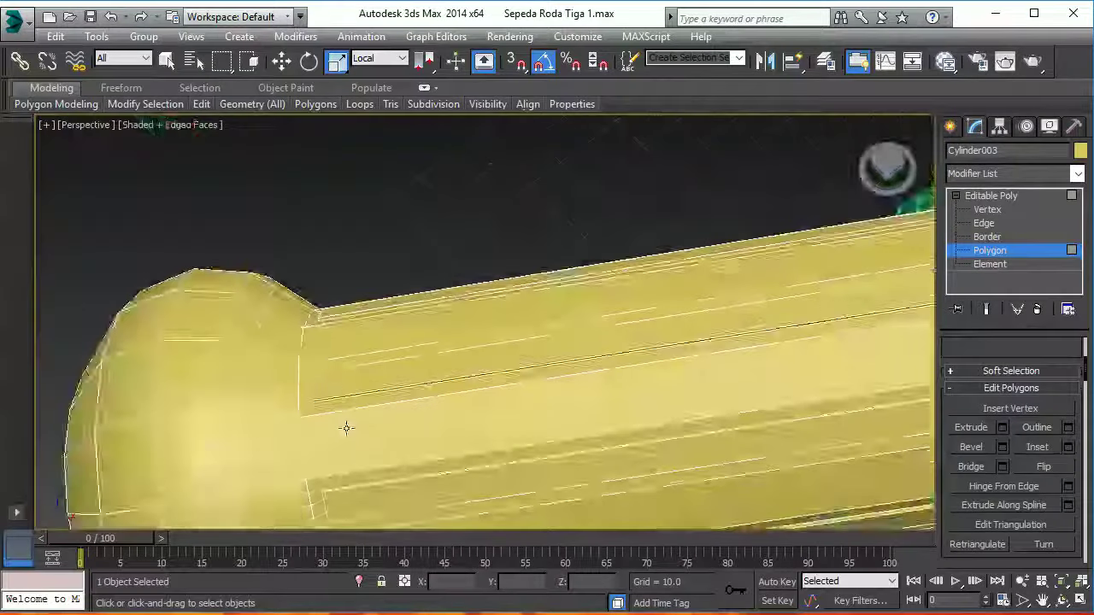
scroll(347, 427, down, 4)
mouse_move(347, 427)
alt+middle_down()
mouse_move(603, 447)
mouse_move(716, 383)
alt+middle_up()
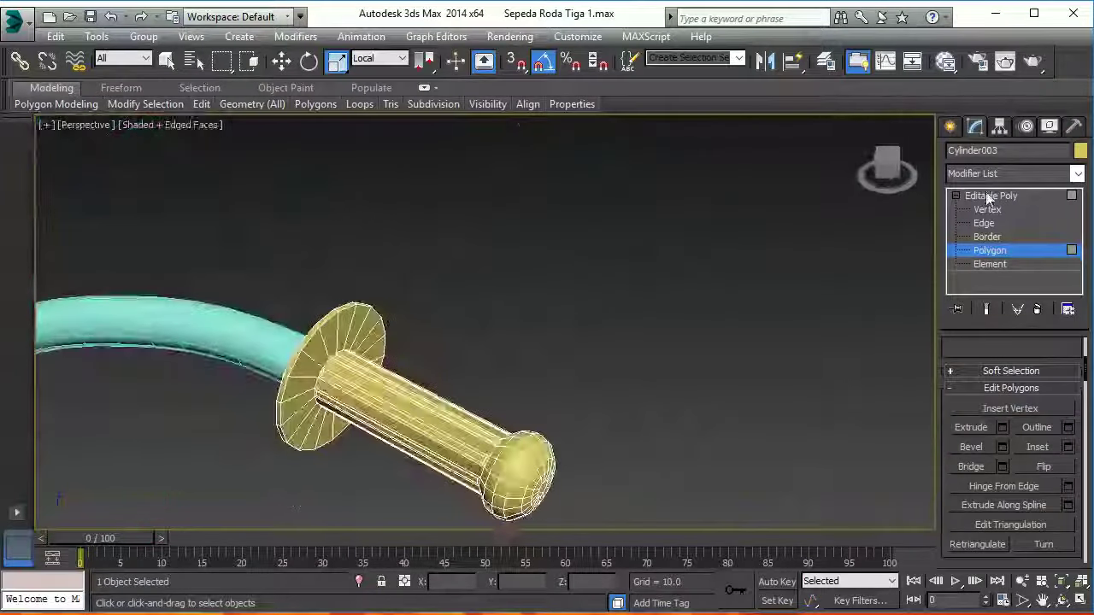
click(991, 196)
click(718, 359)
Select the handlebar tube, grooved grip and fork pieces together as four objects
mouse_move(495, 463)
alt+middle_down()
mouse_move(573, 407)
mouse_move(507, 418)
mouse_move(625, 317)
mouse_move(595, 344)
mouse_move(711, 285)
mouse_move(667, 381)
mouse_move(669, 431)
mouse_move(642, 331)
alt+middle_up()
scroll(507, 418, down, 3)
click(740, 256)
scroll(643, 331, up, 2)
mouse_move(659, 380)
alt+middle_down()
mouse_move(615, 342)
mouse_move(645, 331)
alt+middle_up()
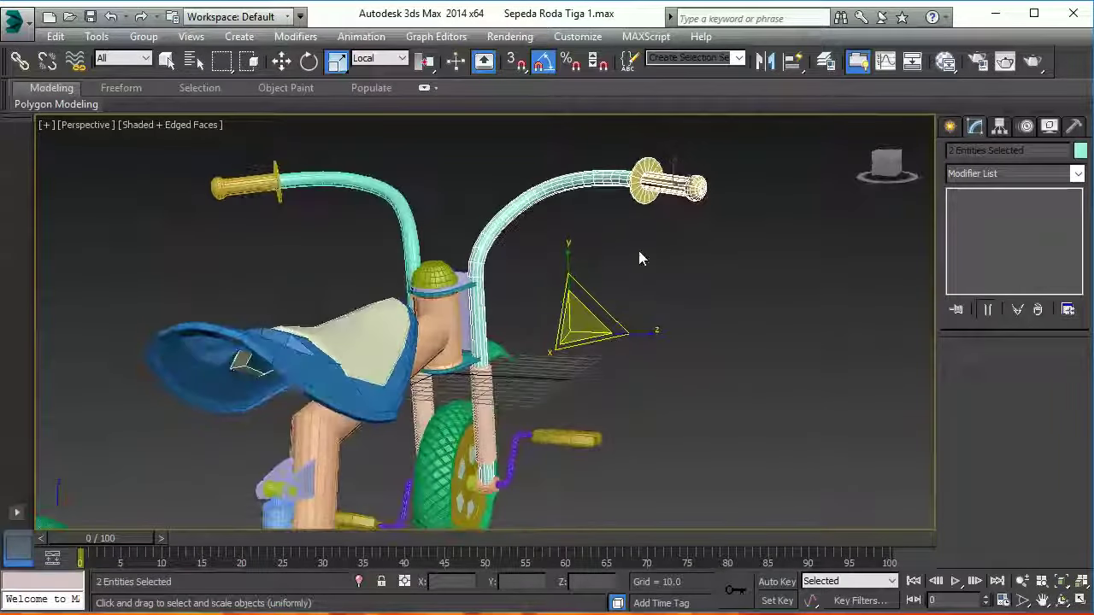
ctrl+click(479, 387)
scroll(530, 402, up, 4)
alt+middle_drag(569, 413, 582, 369)
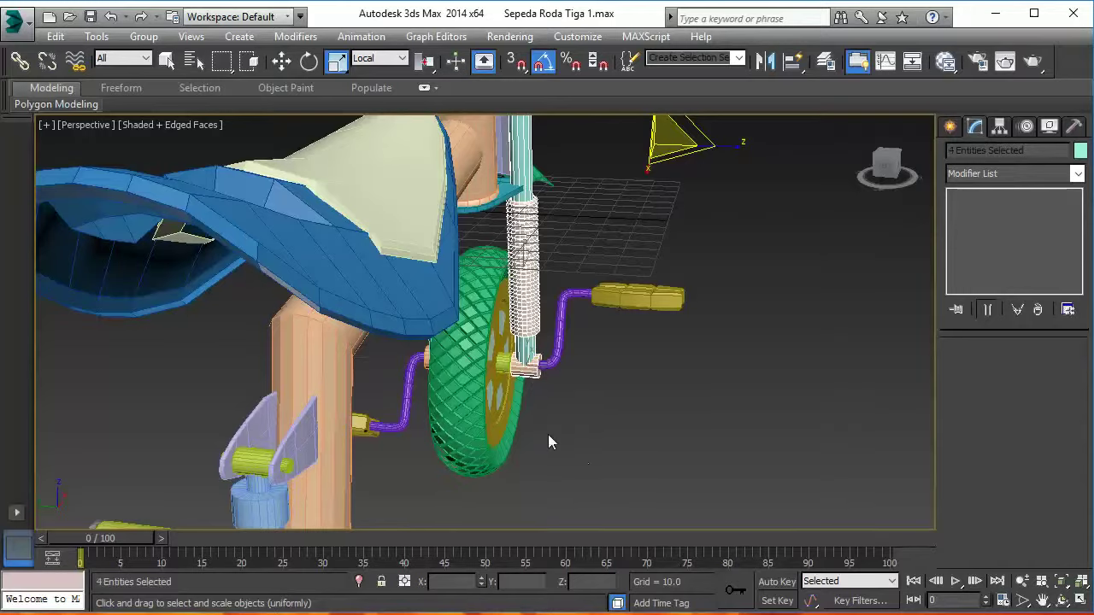
alt+middle_drag(547, 436, 649, 336)
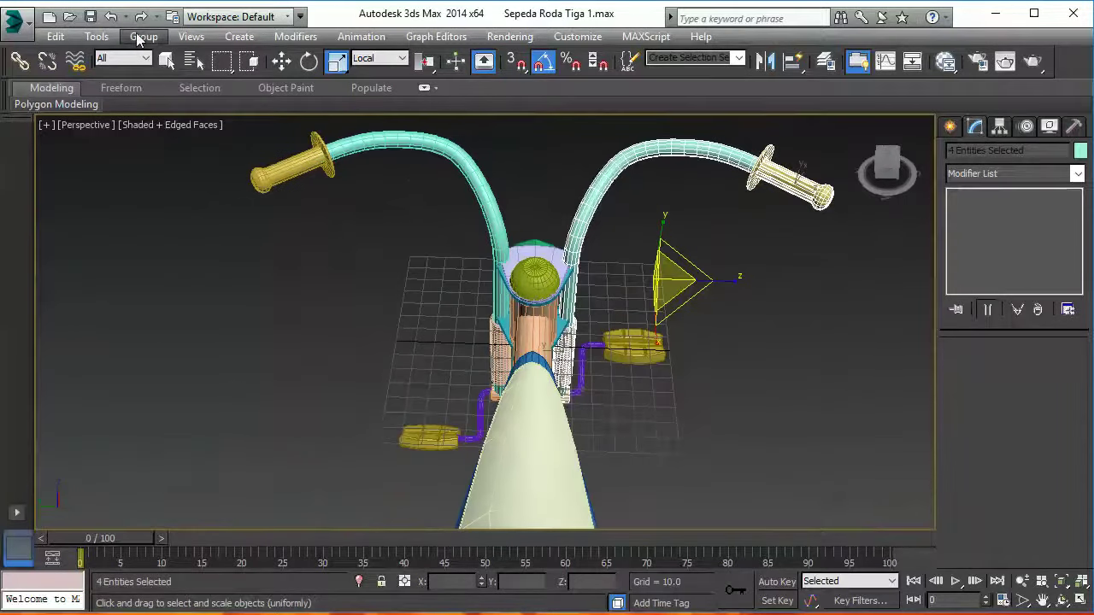
Group the four selected handlebar parts under the name 'Setir'
click(143, 37)
click(162, 54)
text(Setir)
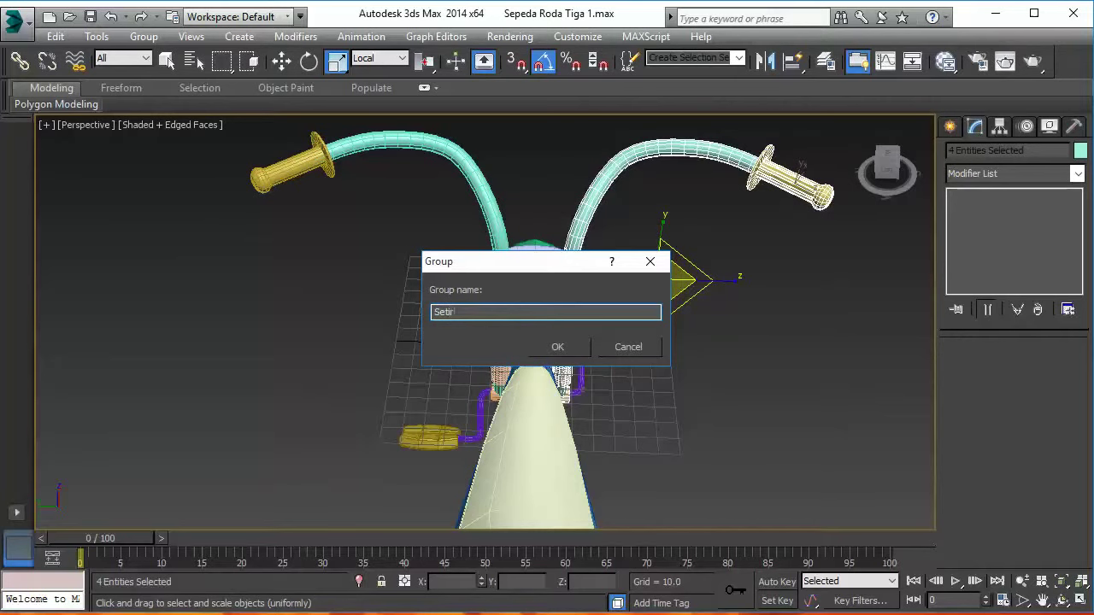
click(568, 348)
Shift-drag a copy of the Setir group to the left, saved as Setir002
right_click(713, 320)
click(763, 336)
shift+drag(591, 302, 156, 317)
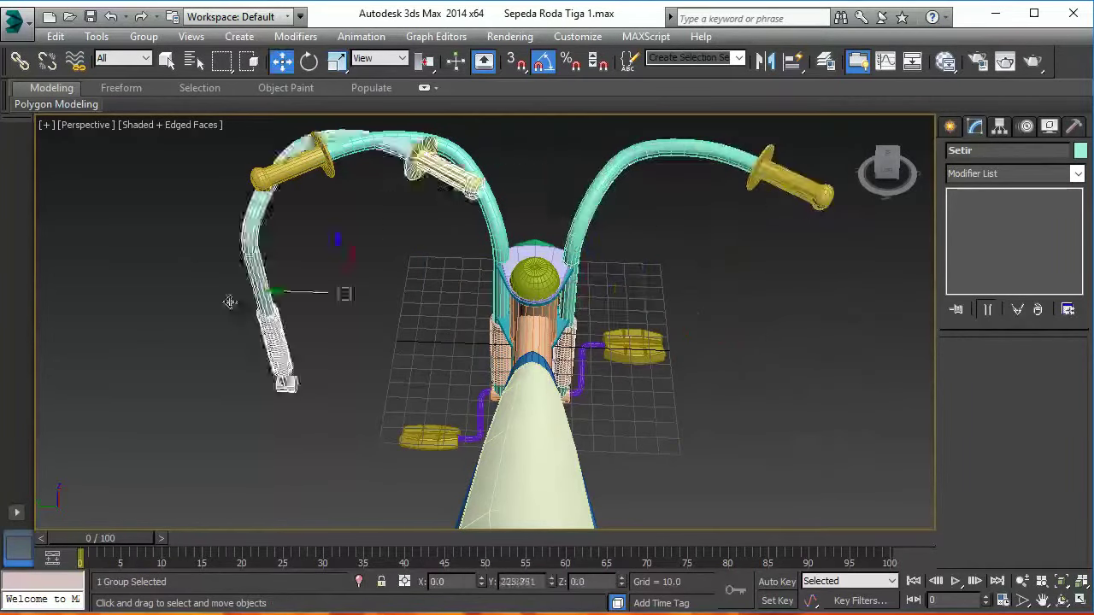
click(544, 390)
alt+middle_drag(543, 393, 342, 365)
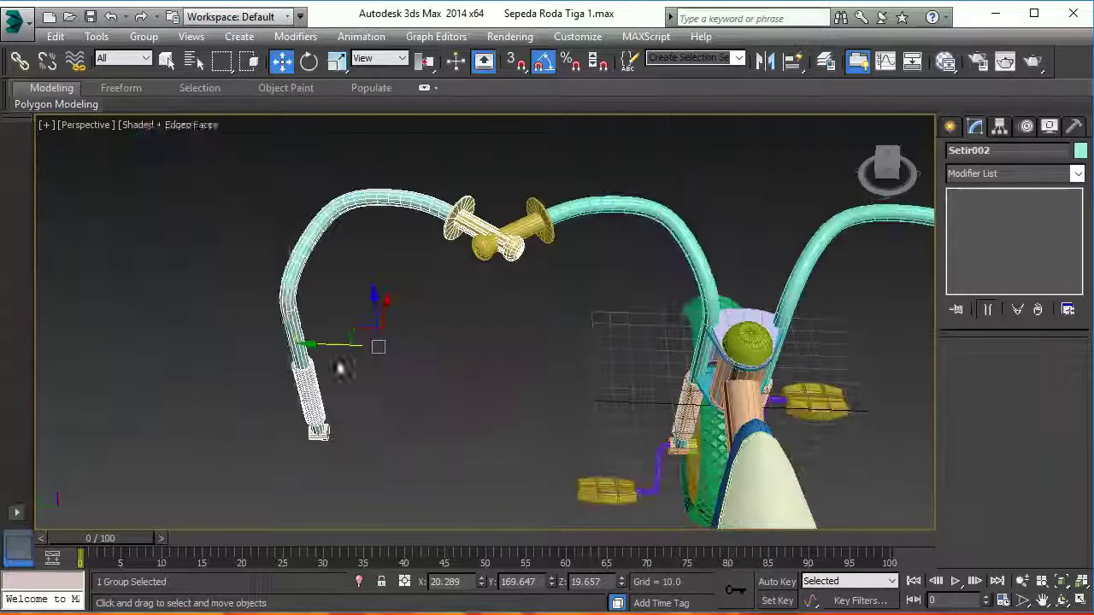
click(96, 36)
Mirror the Setir002 handlebar copy along the Y axis
click(150, 300)
click(564, 218)
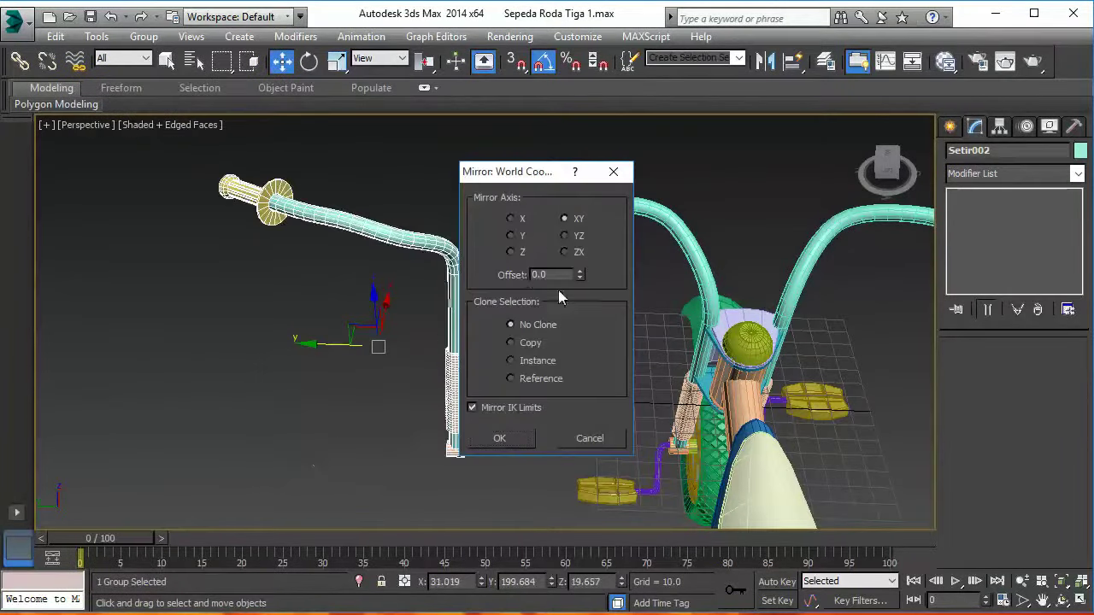
click(510, 219)
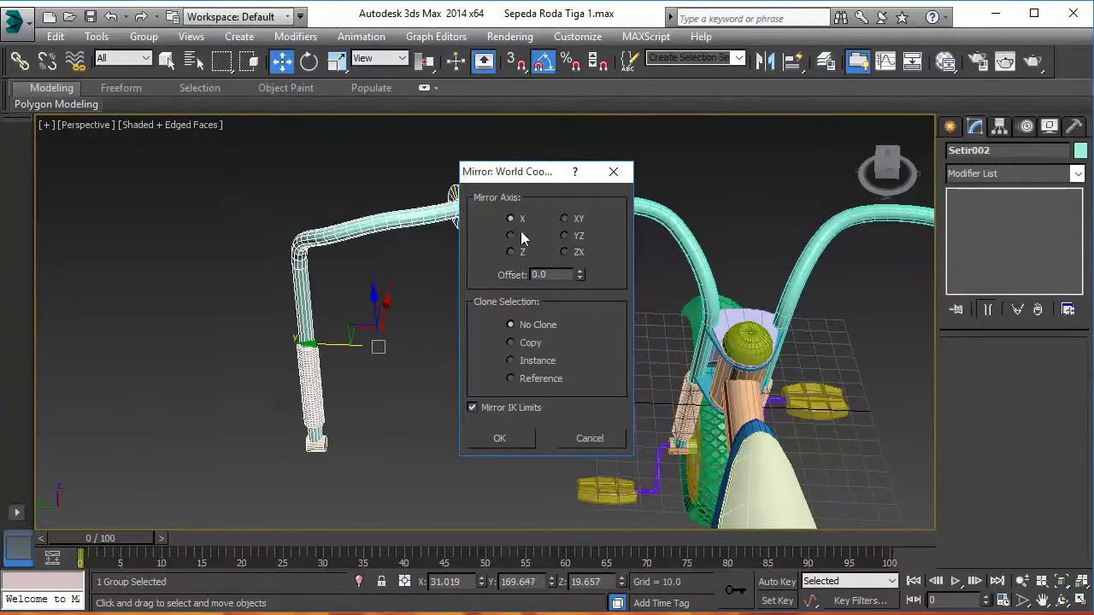
click(511, 236)
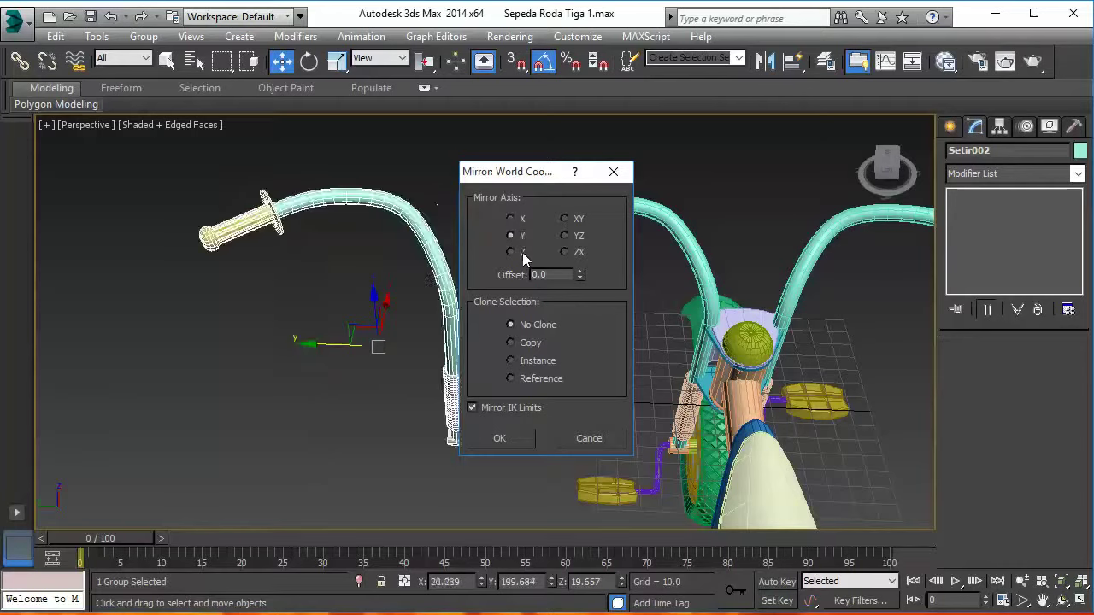
click(510, 440)
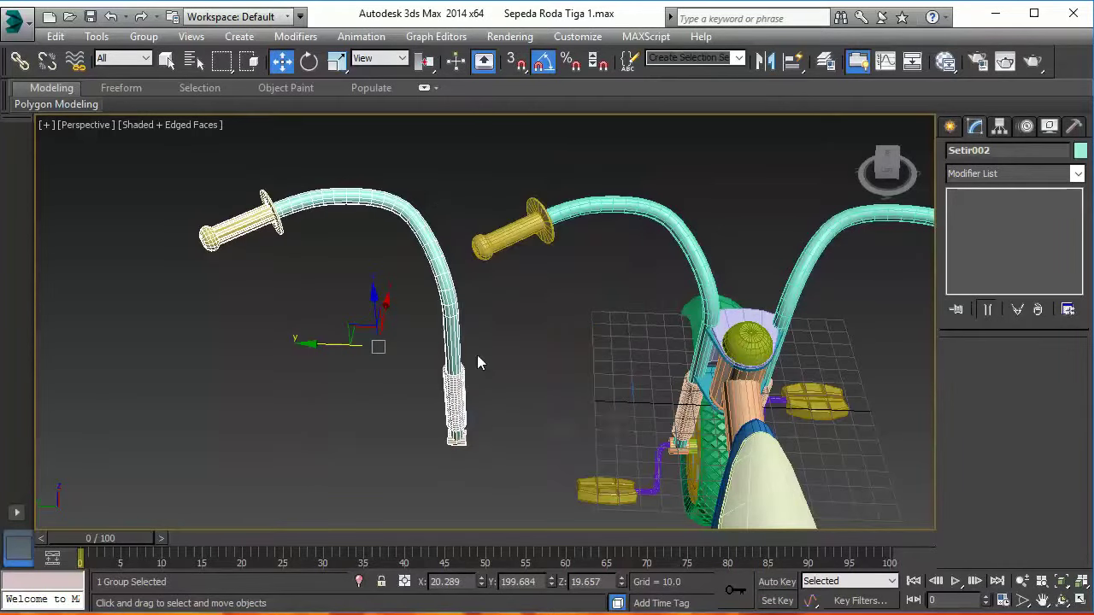
Try aligning the left handlebar to the right one, undo it, and hide the middle handlebar
click(566, 198)
drag(487, 310, 411, 331)
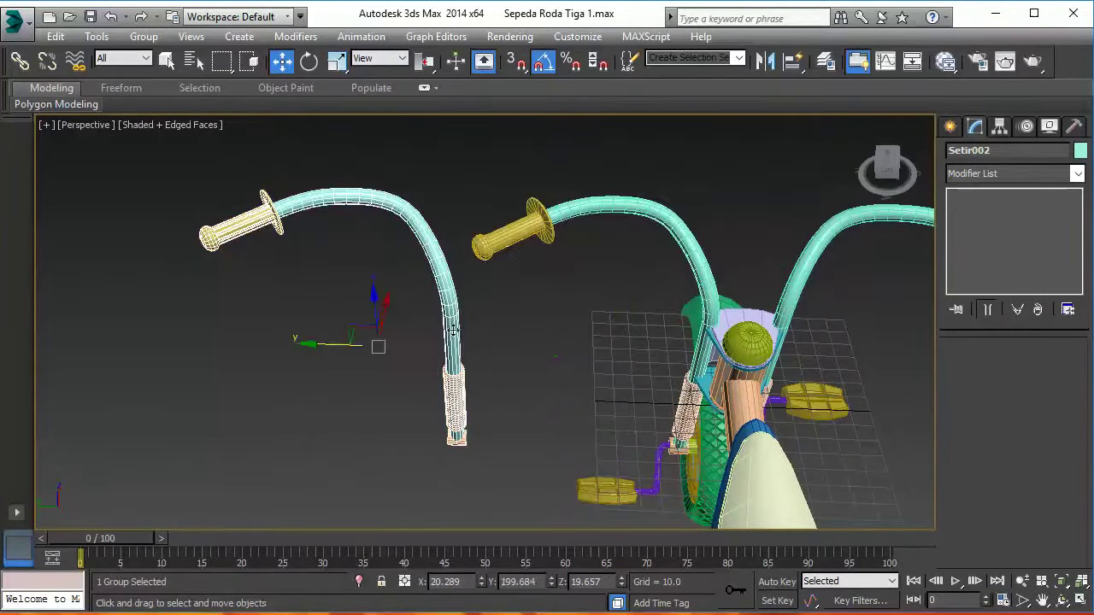
key(shift+a)
click(587, 221)
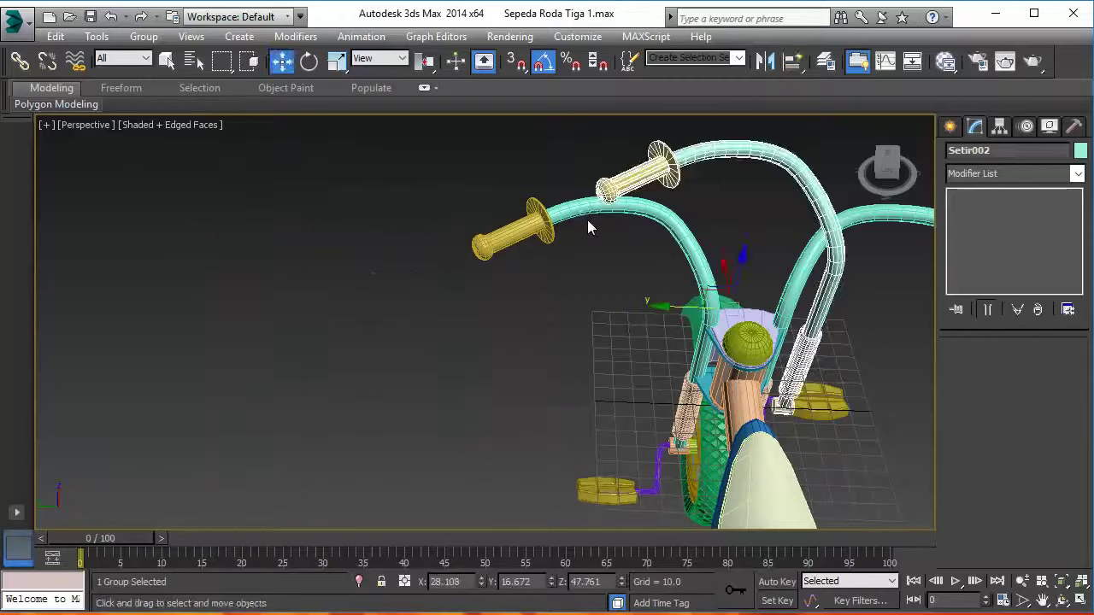
key(ctrl+z)
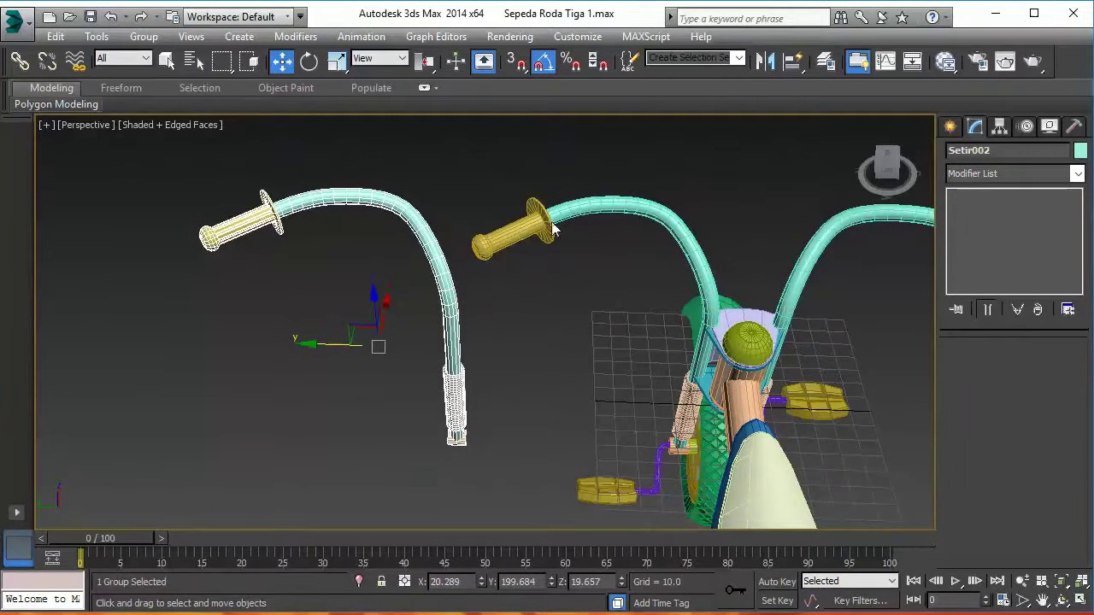
click(554, 229)
key(Delete)
Slide the left handlebar group along Y until its clamp meets the steering column
click(450, 257)
drag(354, 345, 542, 346)
alt+middle_drag(548, 353, 548, 354)
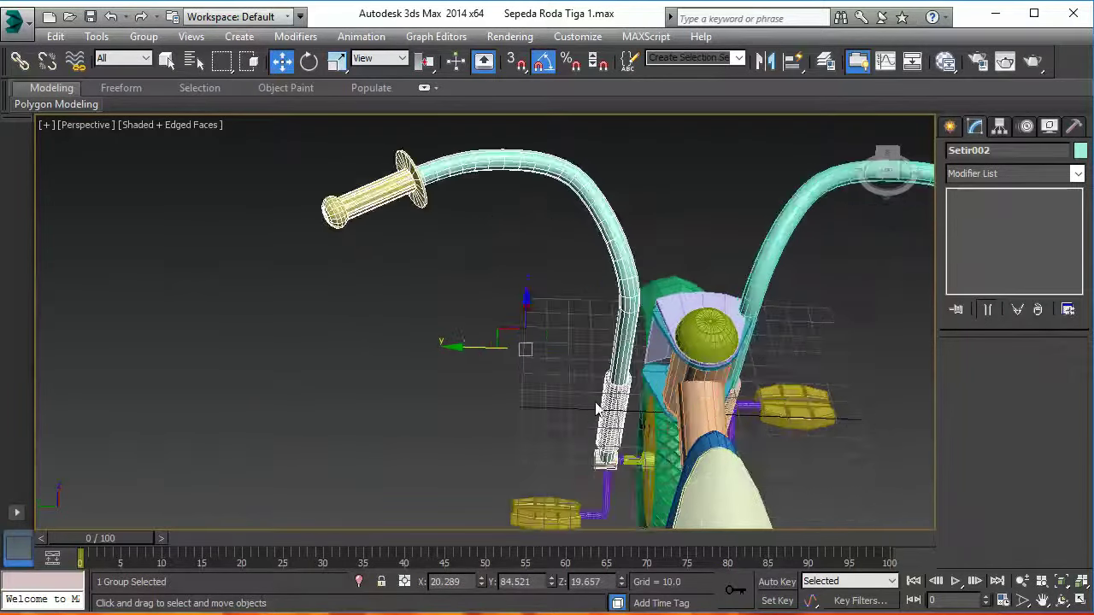
scroll(596, 410, up, 3)
alt+middle_drag(596, 410, 311, 271)
drag(366, 226, 398, 227)
scroll(510, 331, up, 5)
mouse_move(569, 341)
alt+middle_down()
mouse_move(450, 249)
mouse_move(578, 344)
alt+middle_up()
scroll(591, 326, up, 3)
drag(621, 379, 525, 377)
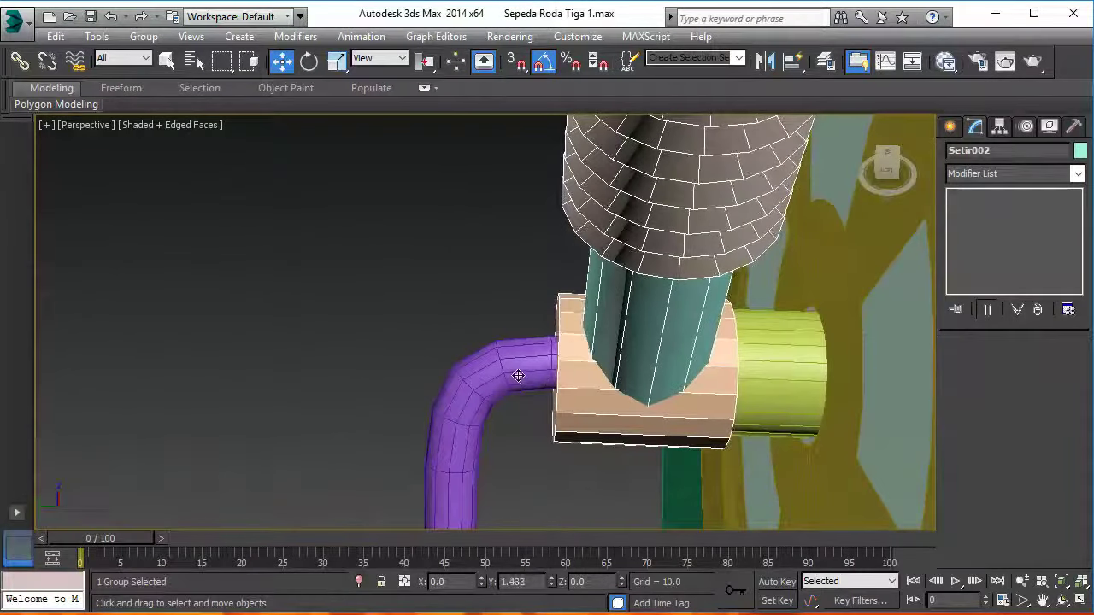
In the Left view, nudge the white threaded screw slightly sideways to centre it
scroll(525, 377, down, 3)
scroll(525, 377, down, 5)
scroll(535, 367, up, 5)
key(f)
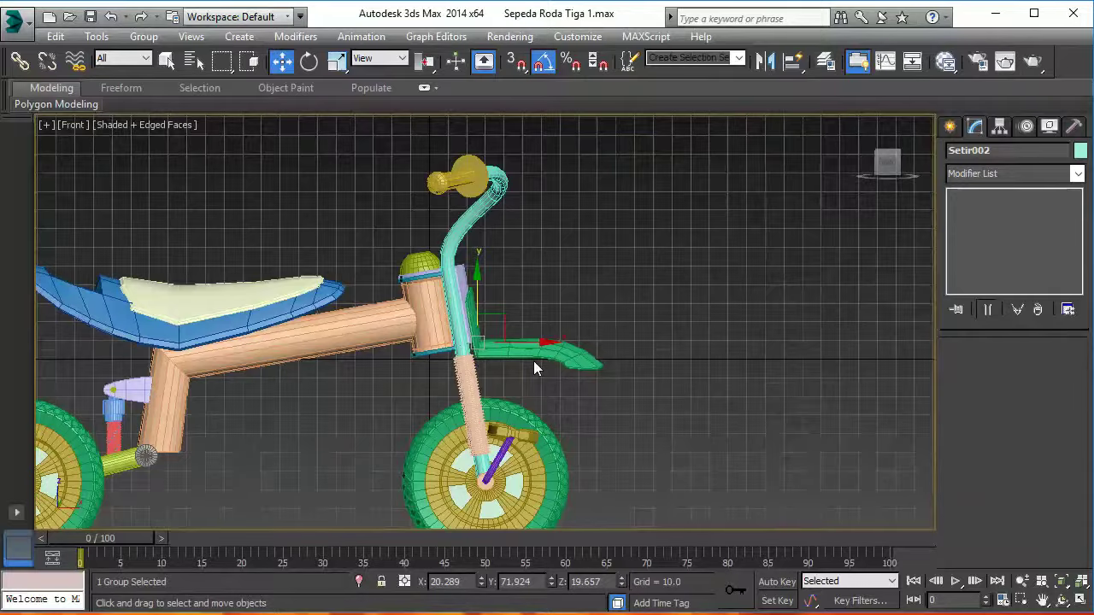
key(l)
scroll(533, 360, down, 5)
middle_drag(532, 342, 500, 166)
scroll(531, 335, up, 5)
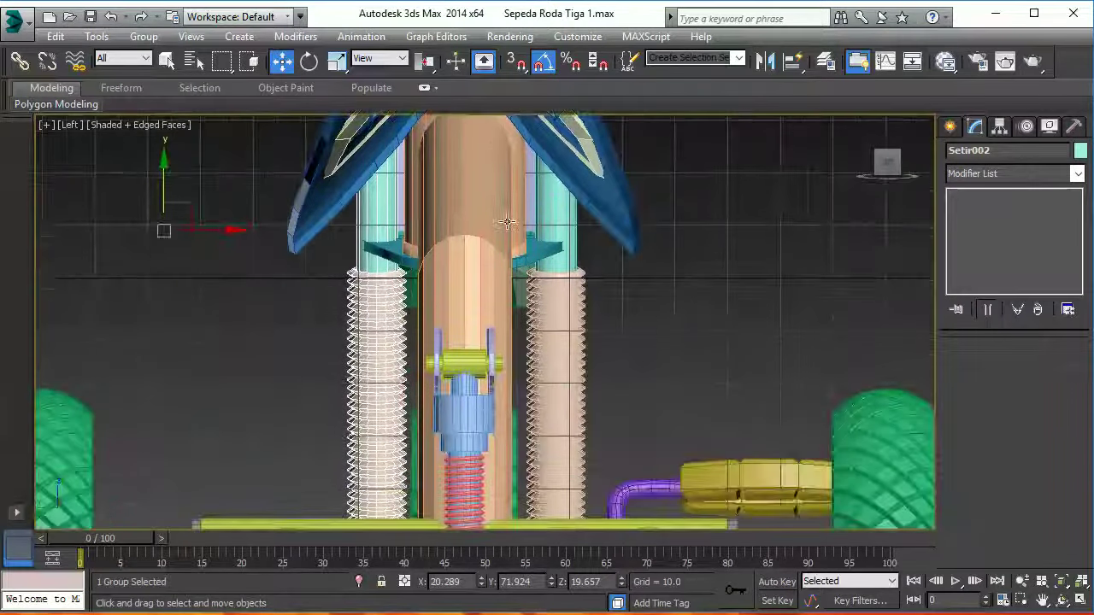
middle_drag(508, 221, 510, 237)
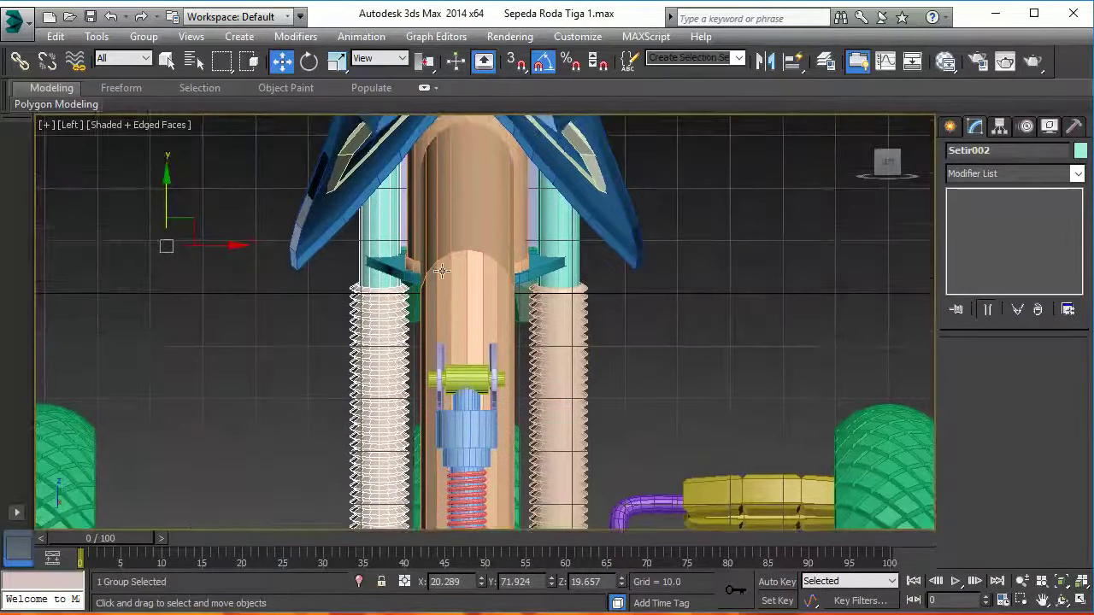
drag(216, 246, 210, 248)
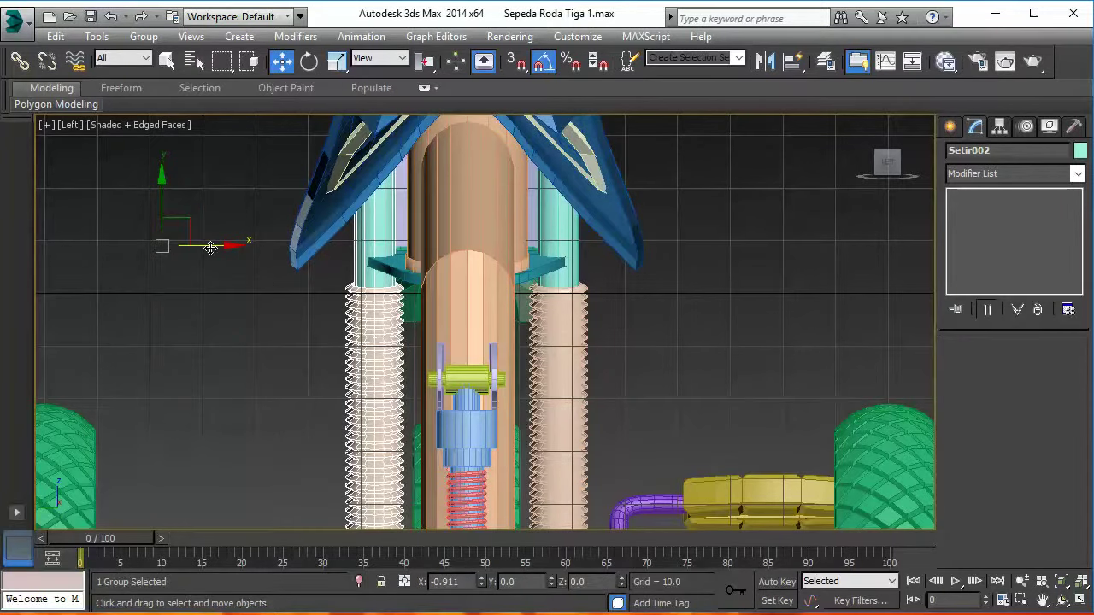
drag(212, 247, 214, 247)
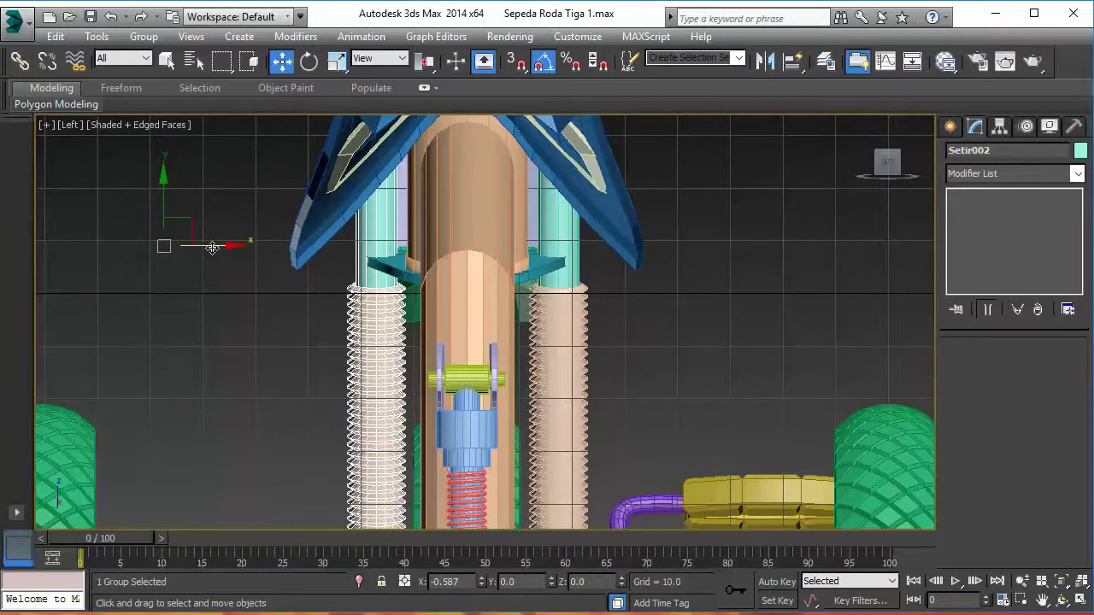
Return to the Perspective view and clear the selection
scroll(217, 260, down, 5)
scroll(240, 274, up, 2)
scroll(231, 262, down, 1)
scroll(288, 291, up, 1)
key(p)
click(713, 264)
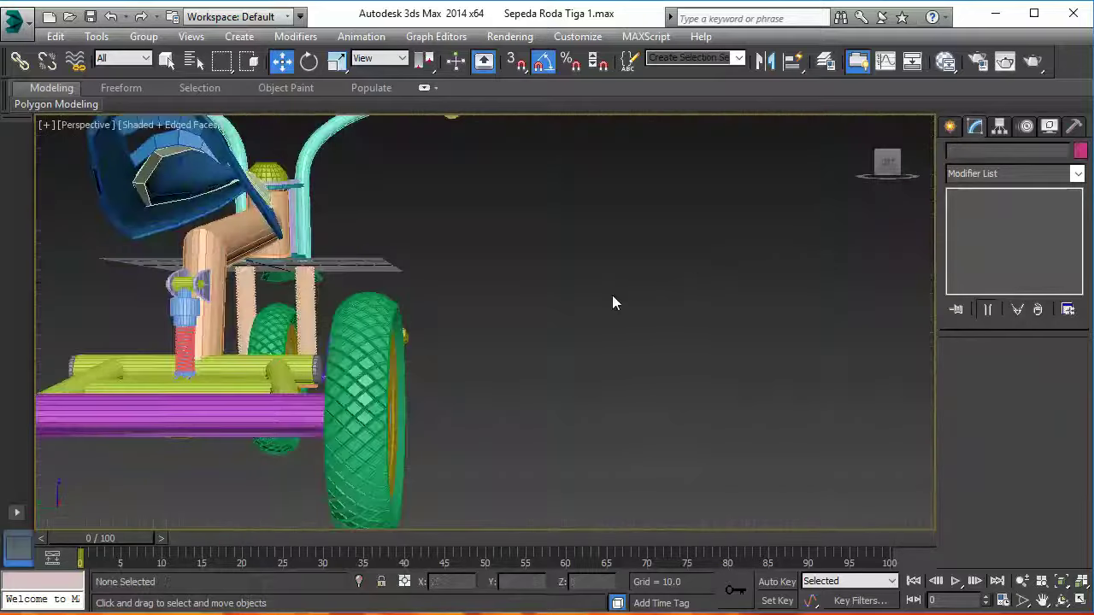
scroll(612, 295, down, 4)
mouse_move(585, 311)
alt+middle_down()
mouse_move(413, 319)
mouse_move(347, 308)
mouse_move(513, 333)
alt+middle_up()
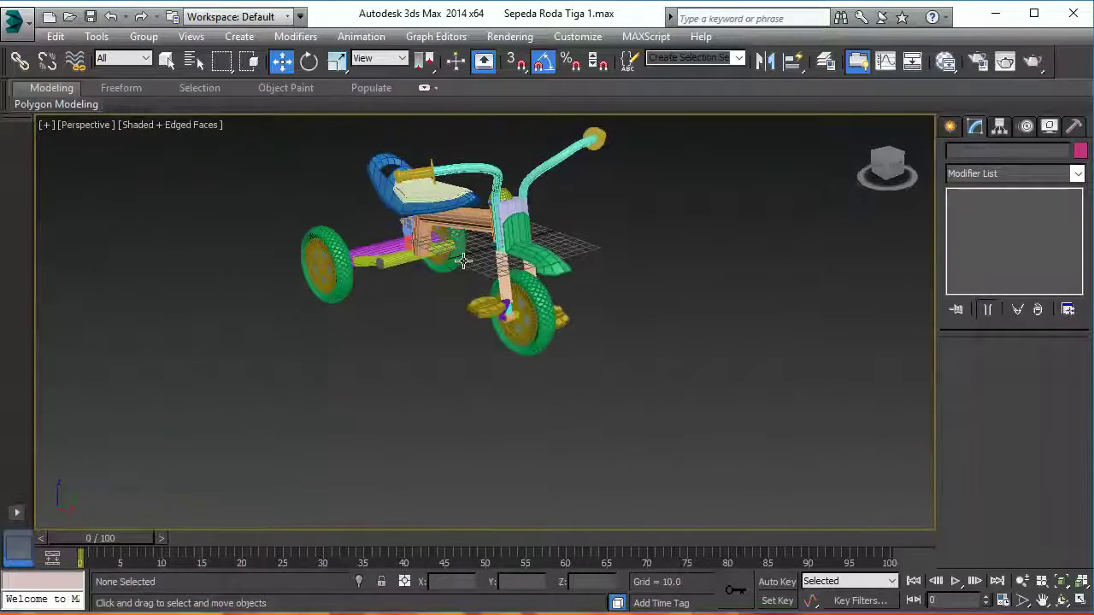
scroll(603, 349, up, 3)
middle_drag(602, 350, 537, 505)
scroll(556, 349, up, 2)
mouse_move(556, 350)
alt+middle_down()
mouse_move(427, 330)
mouse_move(143, 238)
mouse_move(648, 321)
mouse_move(526, 328)
mouse_move(622, 373)
mouse_move(423, 288)
alt+middle_up()
scroll(647, 322, up, 2)
scroll(735, 363, up, 2)
click(659, 259)
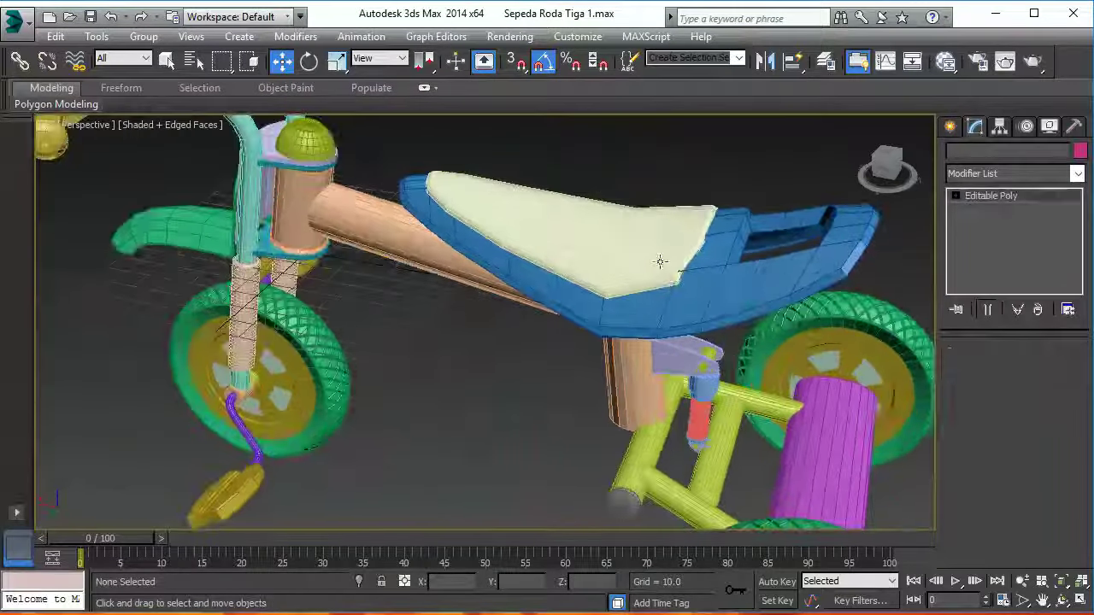
mouse_move(778, 331)
alt+middle_down()
mouse_move(606, 264)
mouse_move(657, 257)
mouse_move(509, 345)
alt+middle_up()
scroll(606, 264, up, 2)
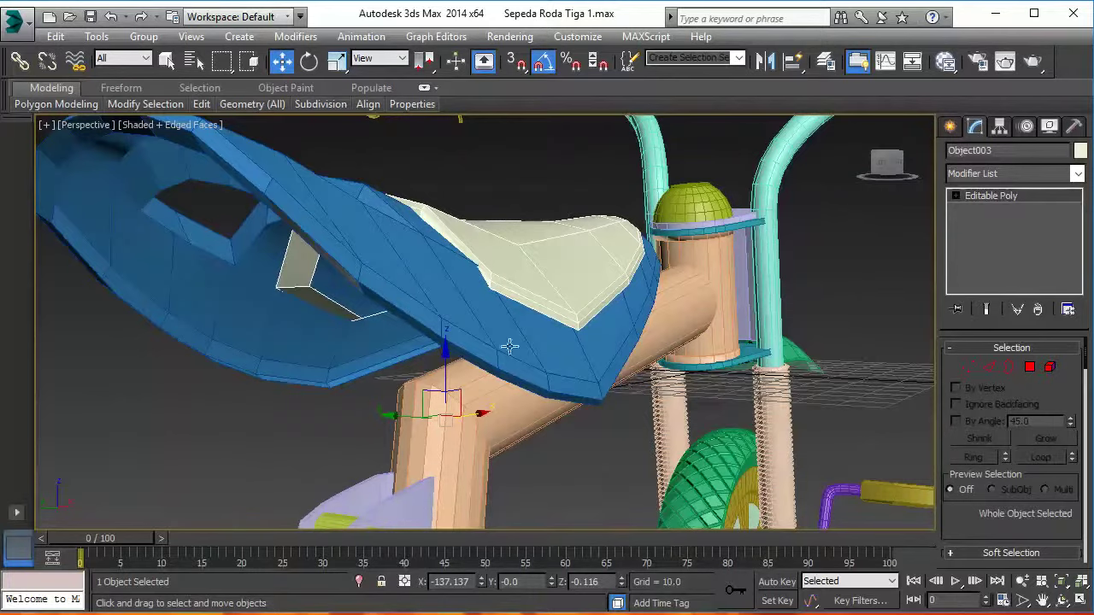
Select the blue seat base Plane001 and add a Shell modifier to it
click(151, 410)
click(248, 317)
alt+middle_drag(248, 316, 568, 369)
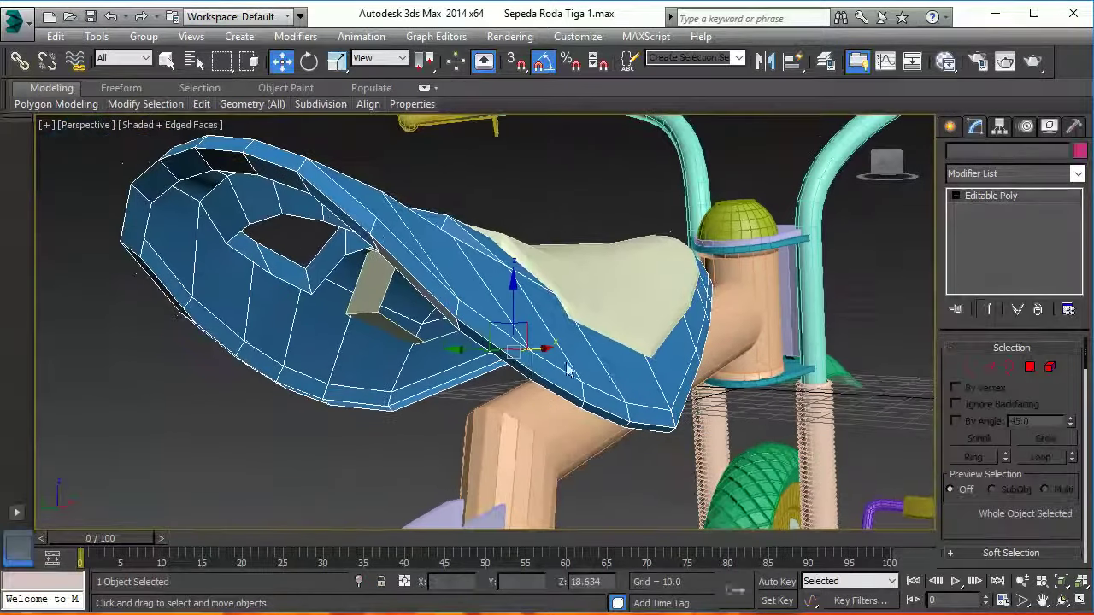
click(1048, 174)
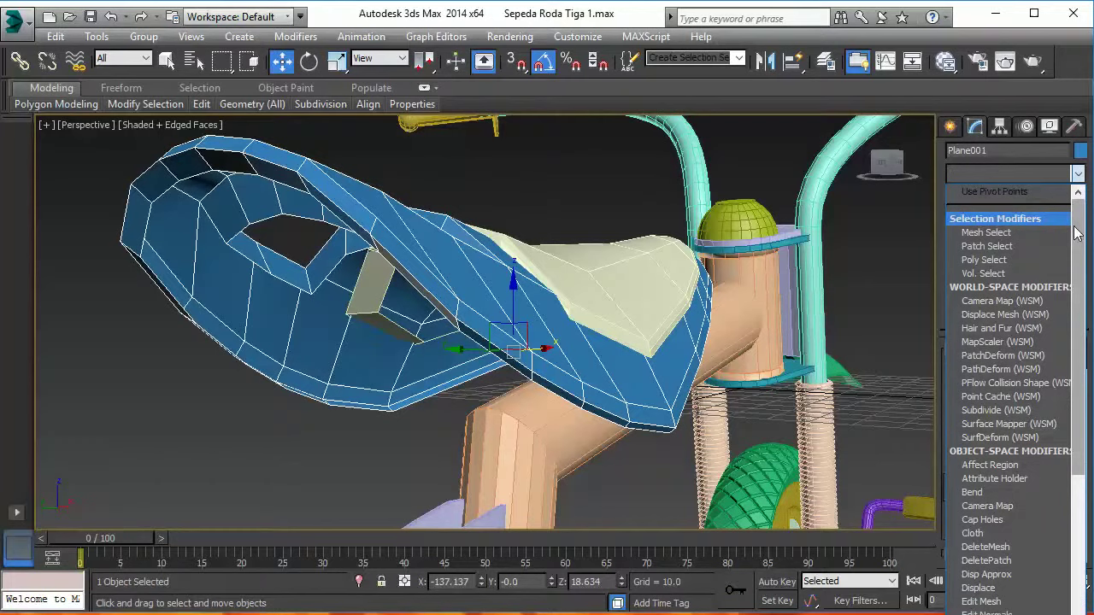
scroll(1079, 289, down, 3)
scroll(974, 482, down, 2)
scroll(974, 483, down, 2)
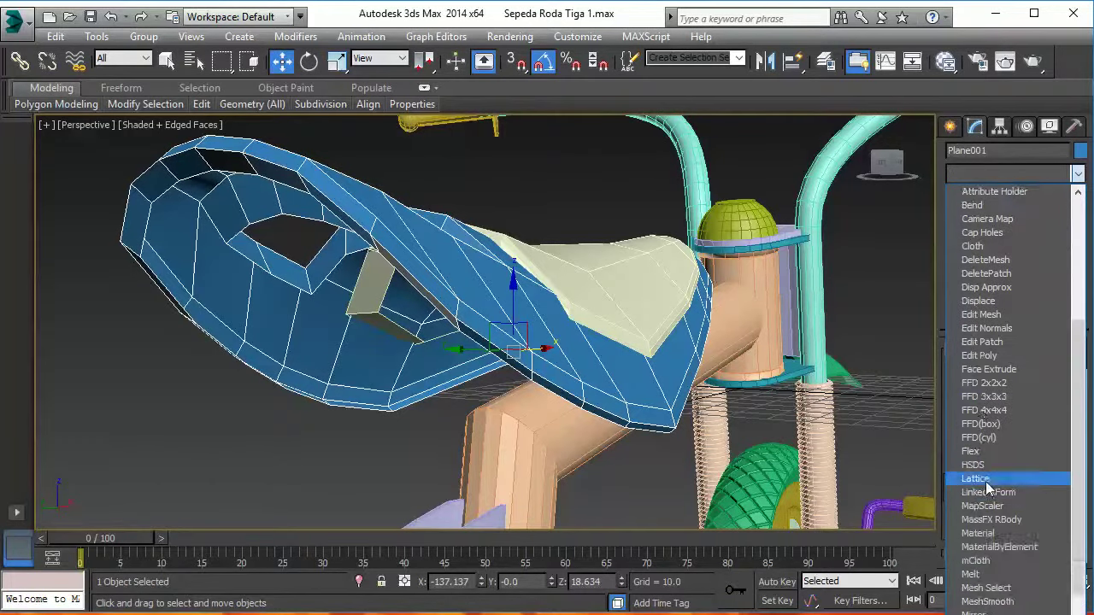
scroll(973, 487, down, 3)
scroll(974, 505, down, 1)
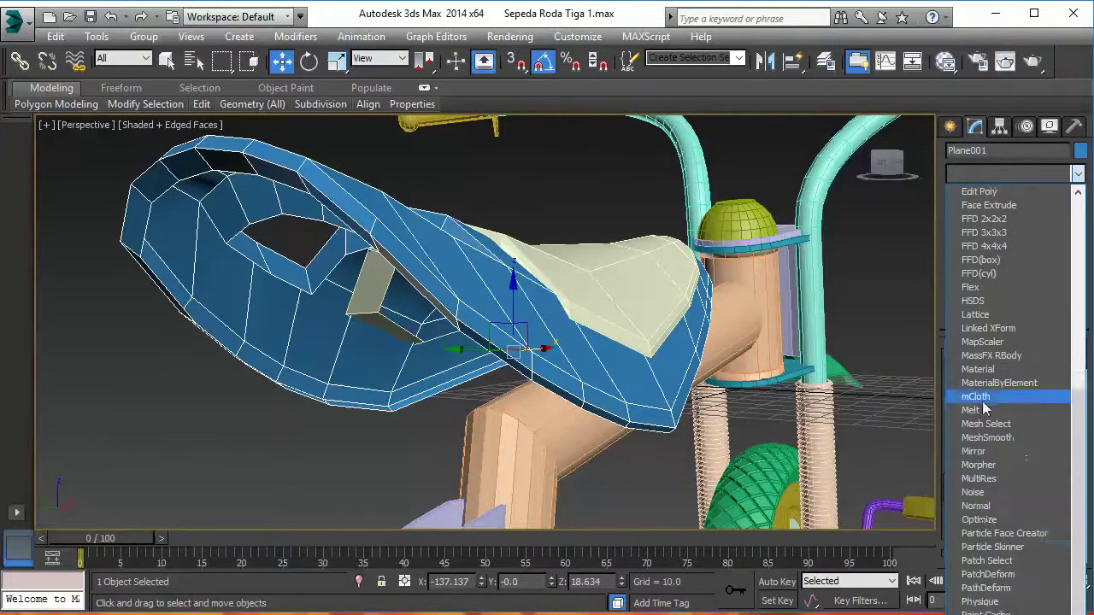
scroll(983, 513, down, 3)
scroll(987, 534, down, 1)
scroll(991, 552, down, 1)
scroll(983, 521, down, 2)
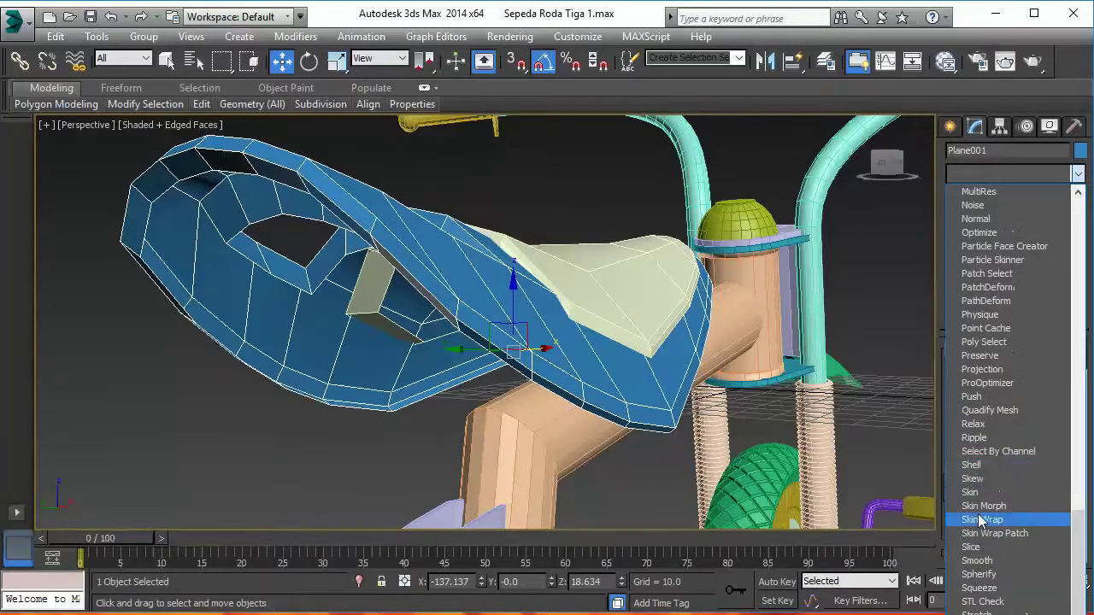
click(976, 466)
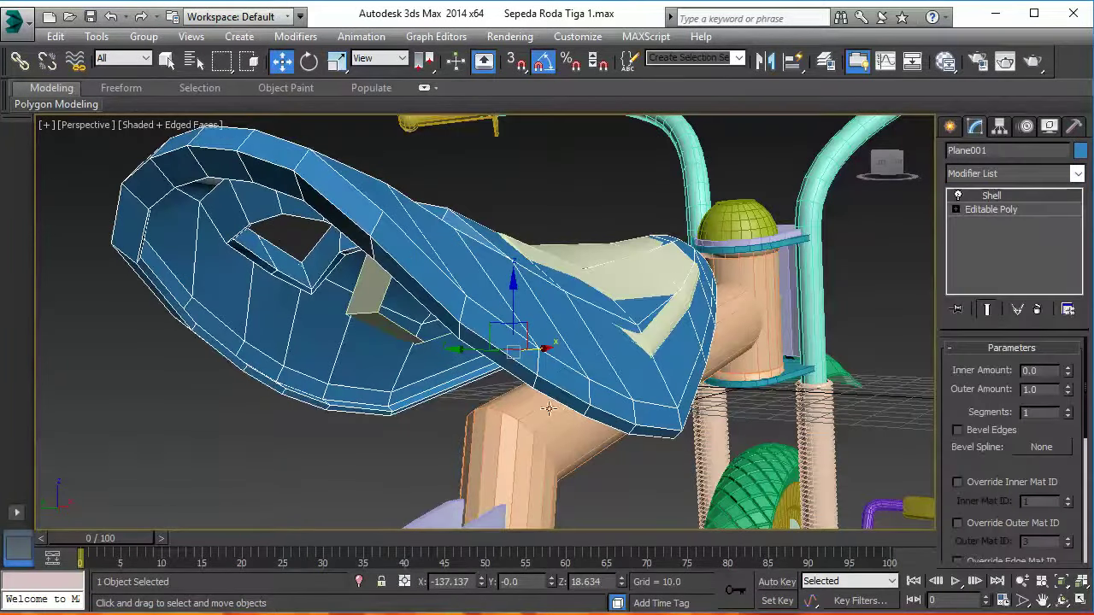
Orbit around the seat to inspect the shelled seat pieces
mouse_move(462, 379)
alt+middle_down()
mouse_move(396, 303)
mouse_move(469, 415)
alt+middle_up()
alt+middle_drag(754, 357, 713, 363)
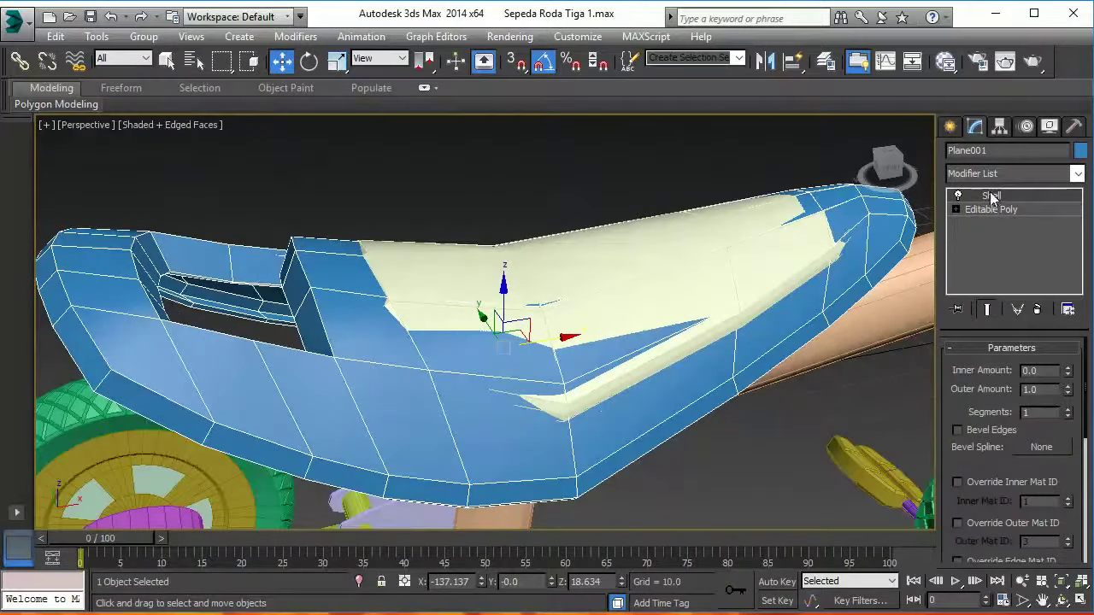
click(399, 274)
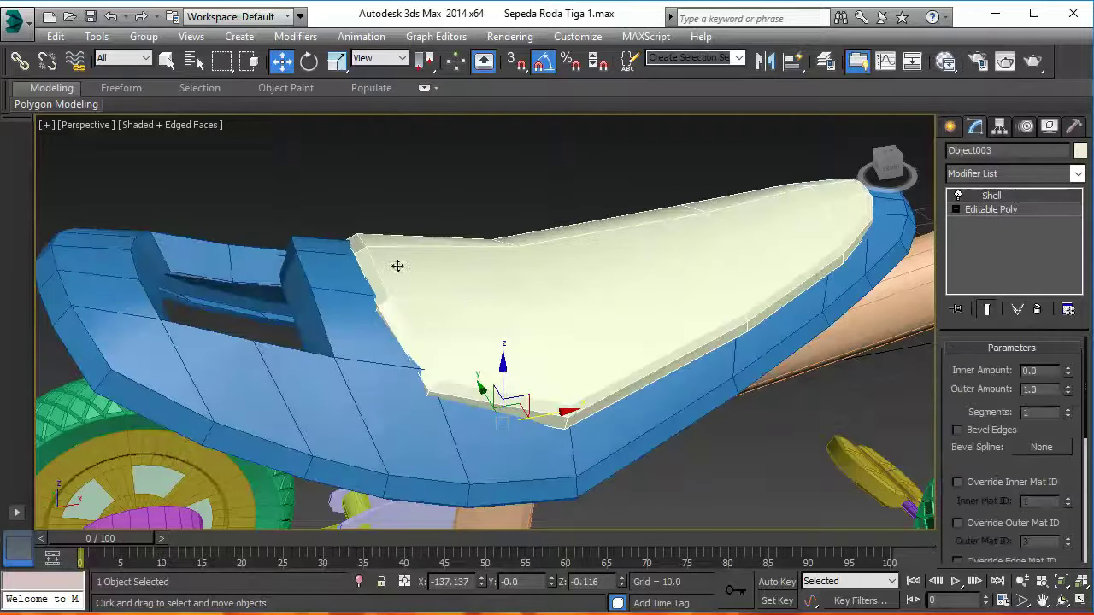
click(517, 183)
alt+middle_drag(657, 321, 569, 342)
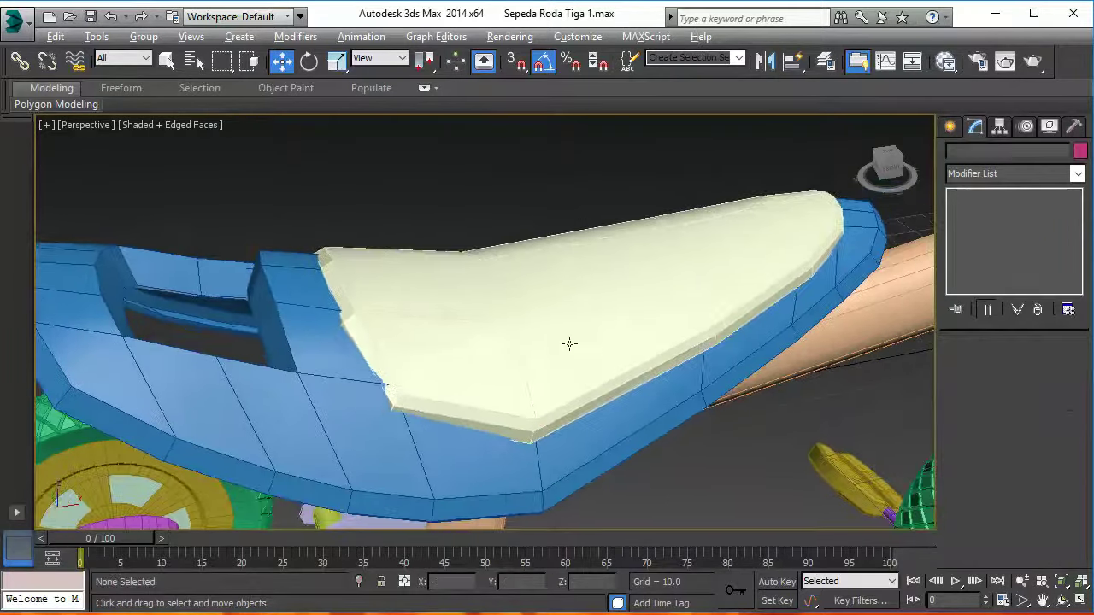
scroll(542, 319, up, 3)
scroll(542, 320, down, 3)
scroll(596, 374, down, 3)
scroll(415, 203, down, 3)
mouse_move(527, 298)
alt+middle_down()
mouse_move(507, 272)
mouse_move(537, 292)
mouse_move(515, 266)
alt+middle_up()
In the Front view, box-select both seat pieces together
key(f)
scroll(561, 333, down, 2)
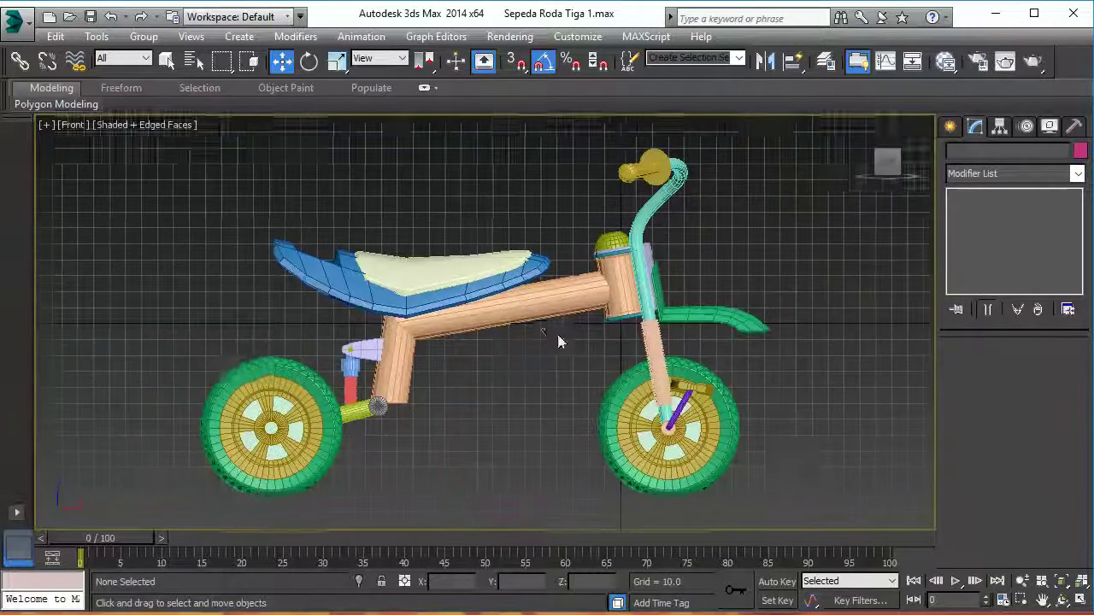
scroll(568, 339, up, 3)
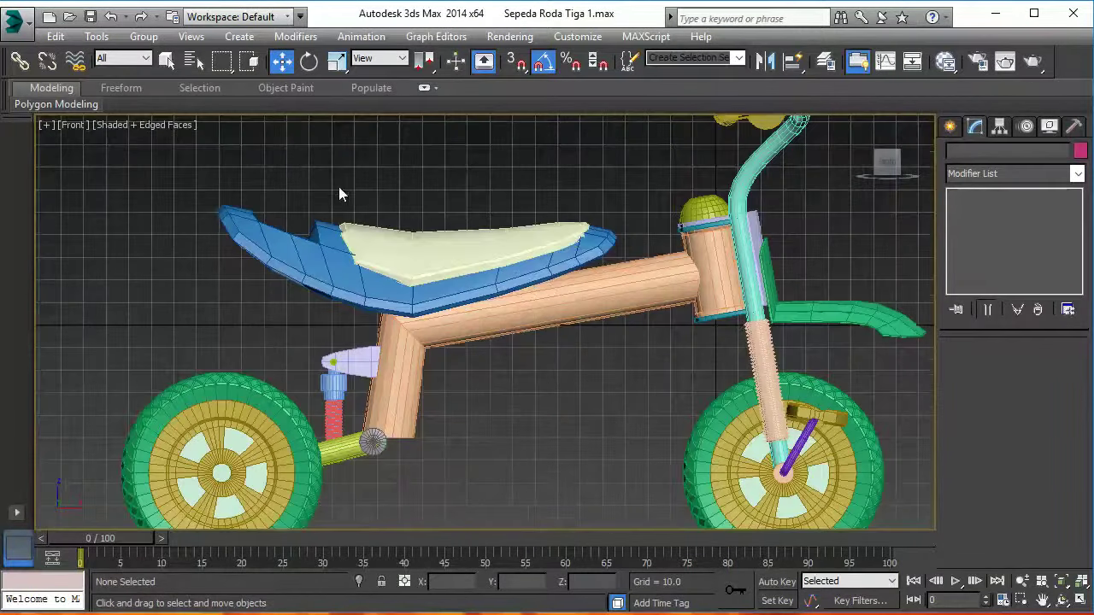
drag(355, 226, 357, 229)
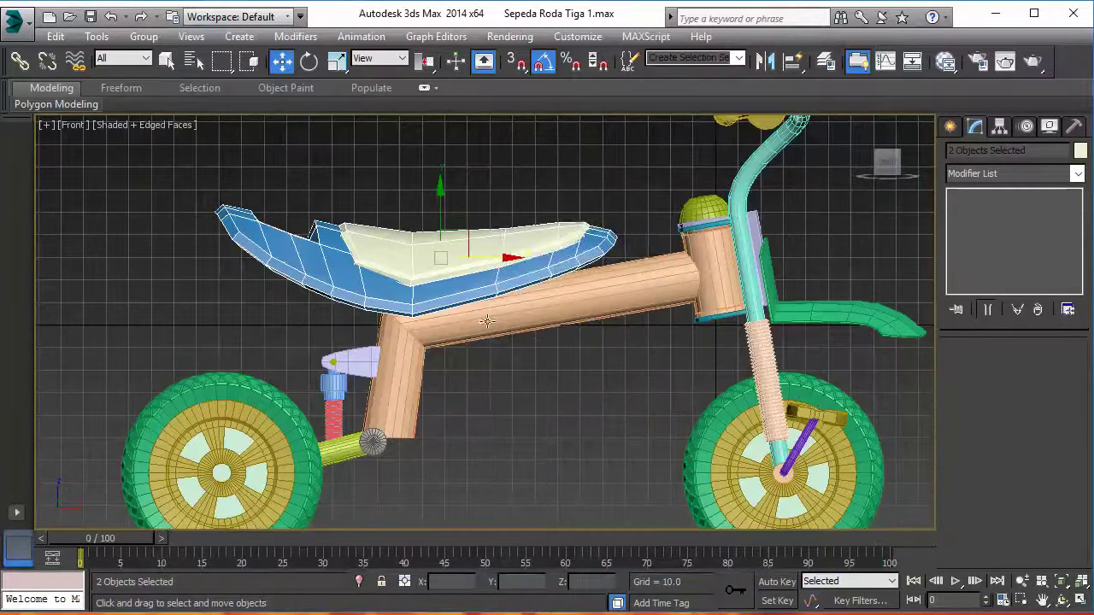
Scale both seat pieces slightly smaller
right_click(499, 309)
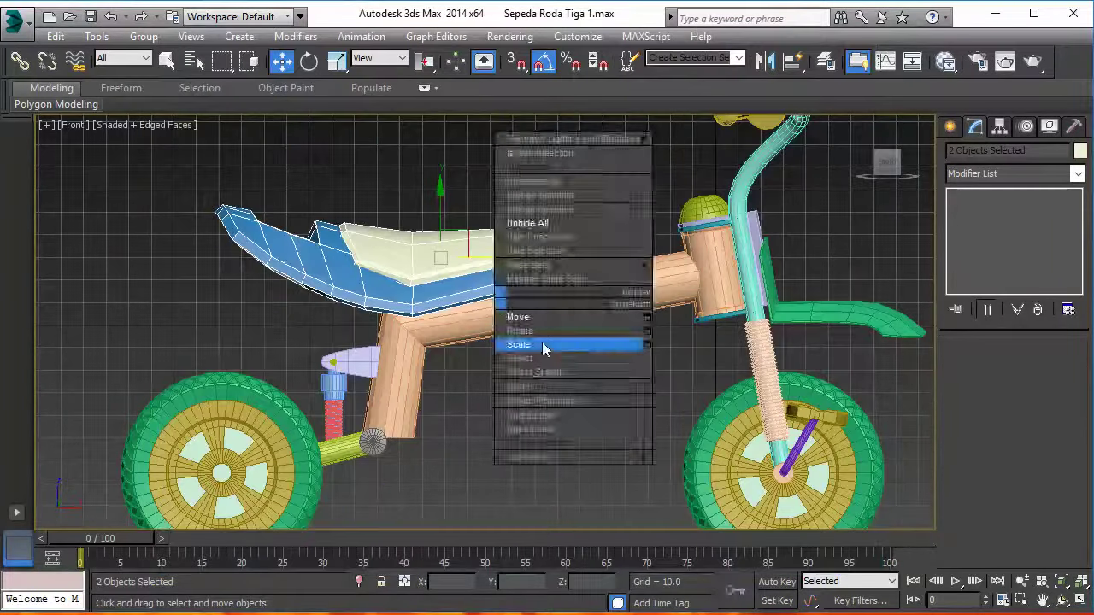
click(540, 348)
drag(472, 267, 477, 274)
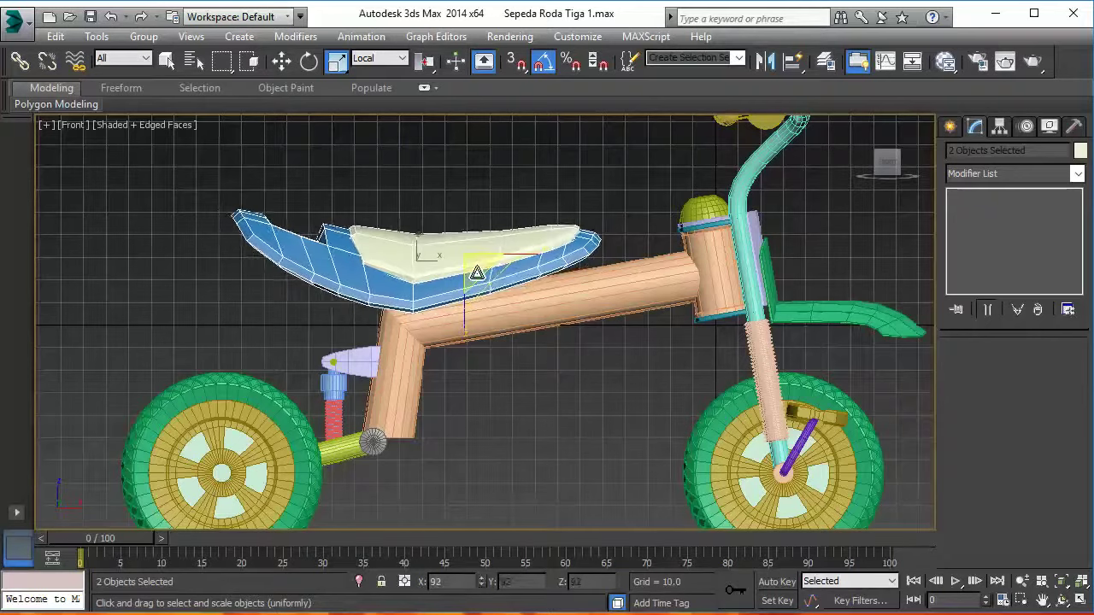
Move the seat down onto the frame tube, checking its position against the reference photo
right_click(477, 273)
click(499, 287)
drag(462, 234, 479, 254)
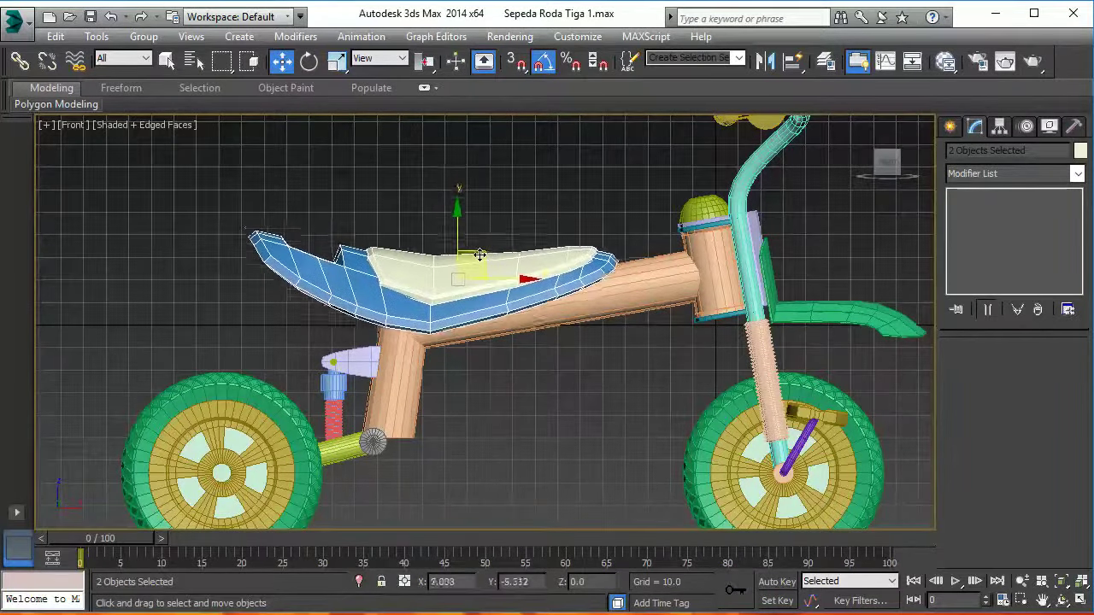
drag(479, 254, 466, 247)
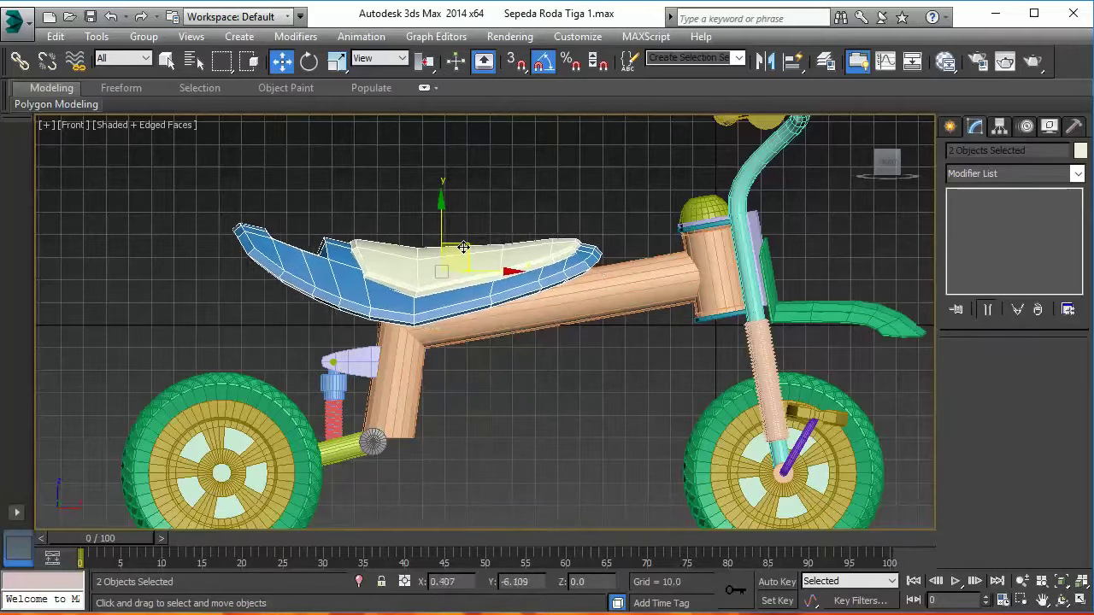
key(alt+Tab)
key(alt+Tab)
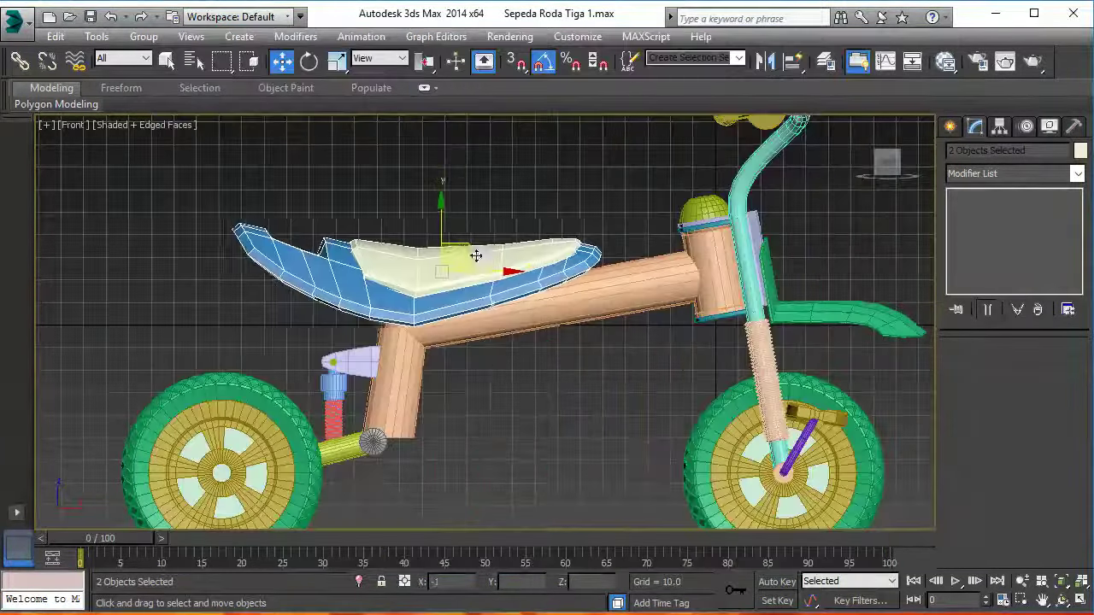
mouse_move(456, 245)
mouse_down()
mouse_move(427, 247)
mouse_move(436, 251)
mouse_up()
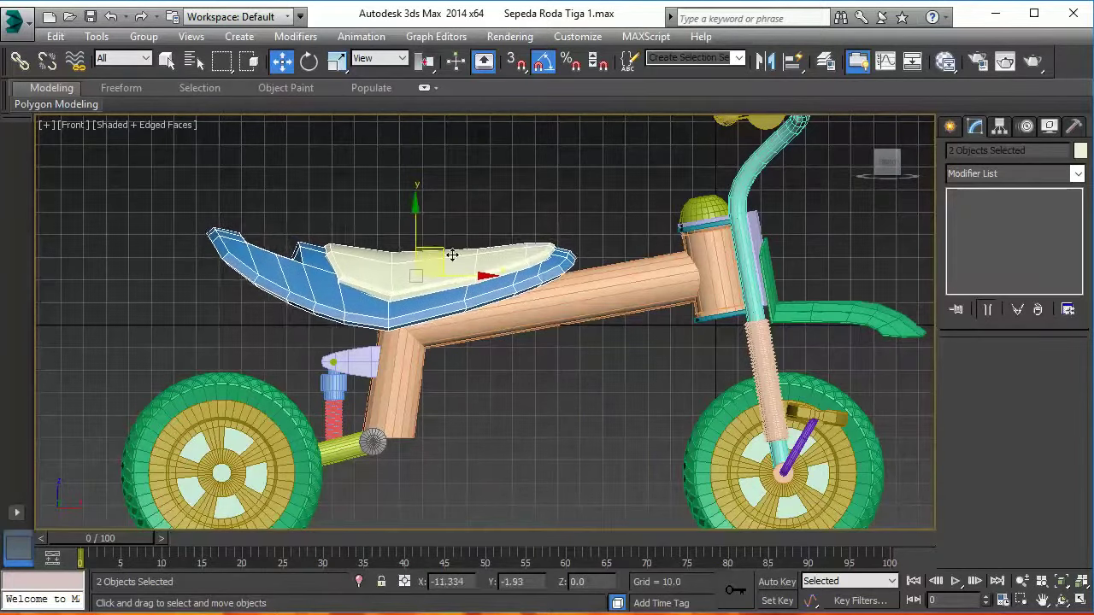
key(alt+Tab)
key(alt+Tab)
drag(460, 259, 484, 269)
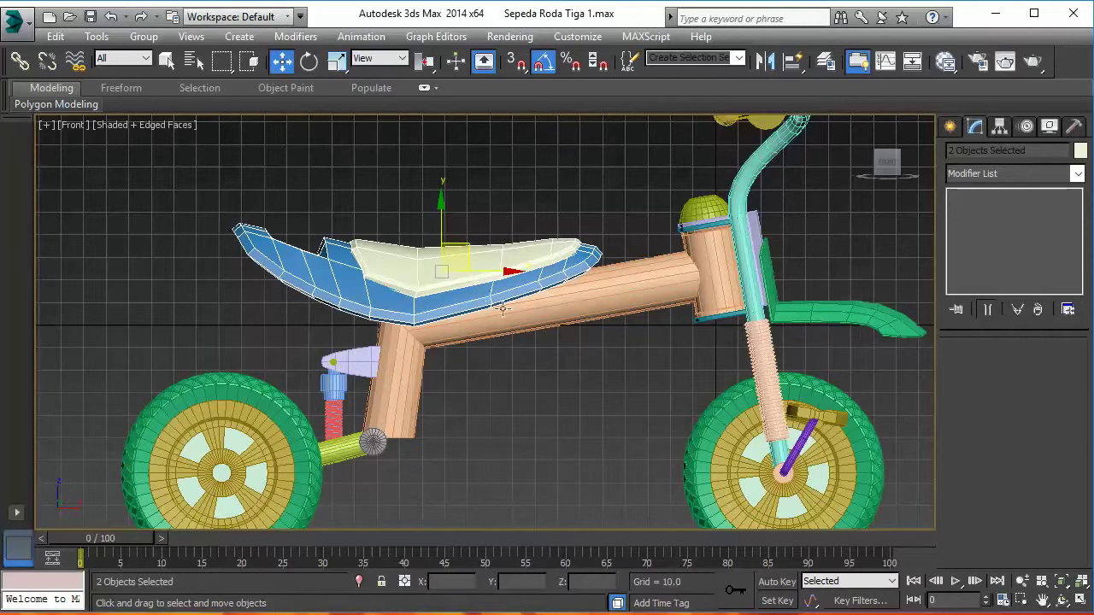
key(ctrl+z)
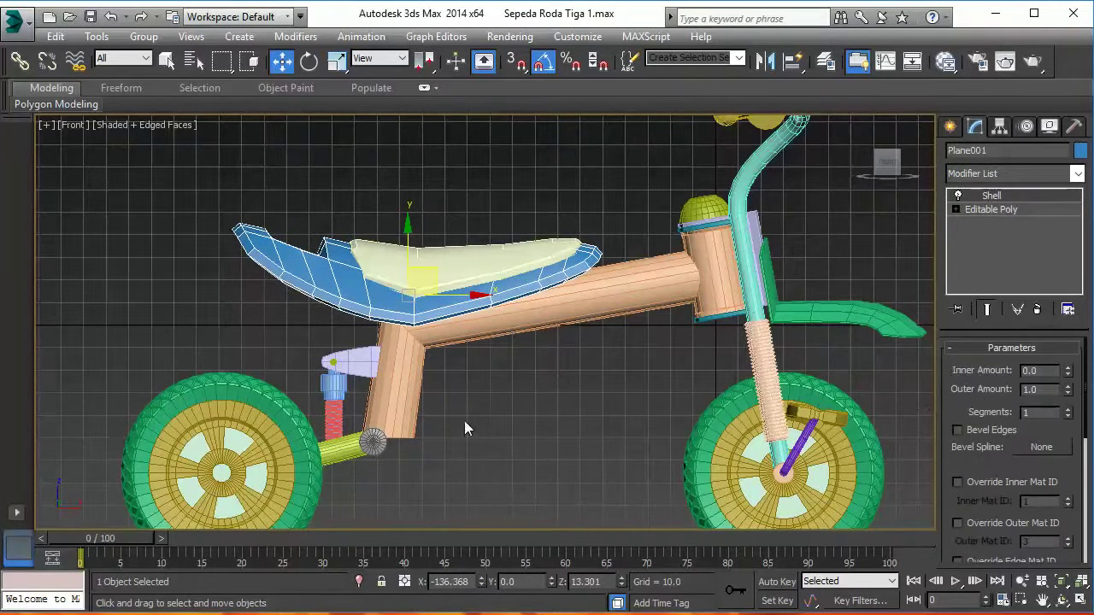
Lower the blue seat base's Shell Outer Amount to make it thinner
scroll(464, 422, up, 2)
mouse_move(464, 422)
alt+middle_down()
mouse_move(369, 340)
mouse_move(680, 411)
alt+middle_up()
scroll(369, 340, up, 3)
scroll(422, 364, up, 3)
scroll(422, 364, up, 2)
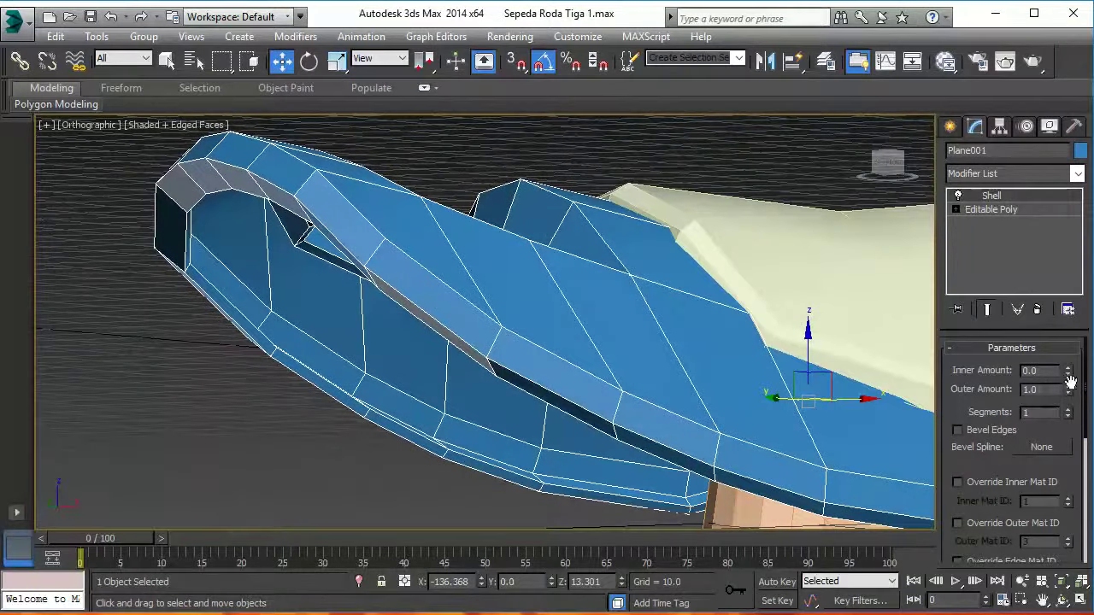
mouse_move(1068, 393)
mouse_down()
mouse_move(1065, 503)
mouse_move(1066, 418)
mouse_up()
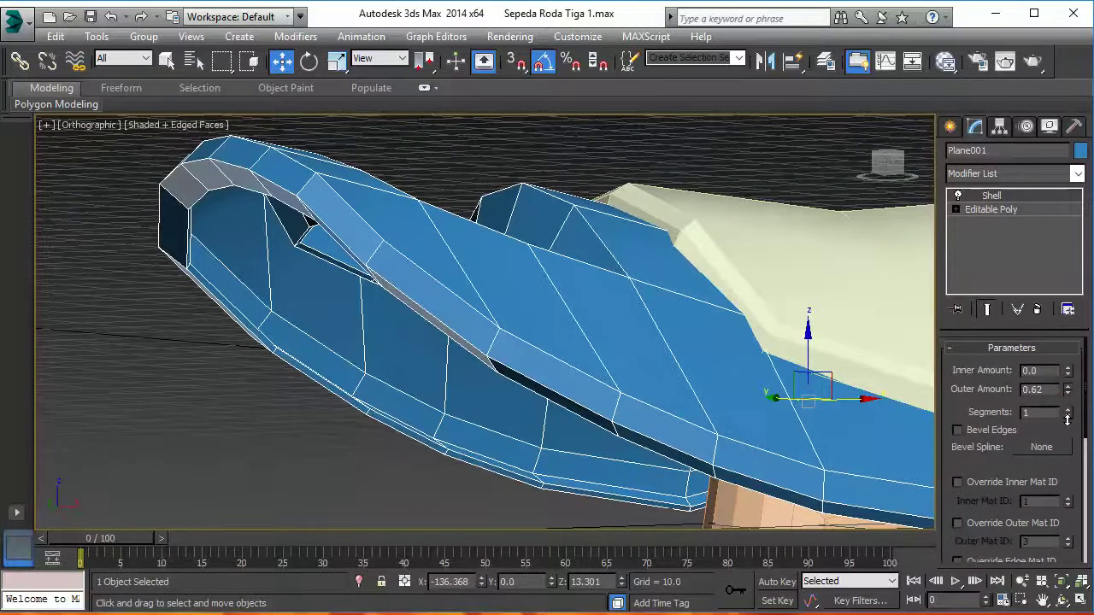
Reduce the cream cushion Object003's Shell Outer Amount to 0.5
click(764, 263)
drag(1067, 391, 1049, 430)
scroll(511, 367, down, 2)
scroll(576, 379, down, 3)
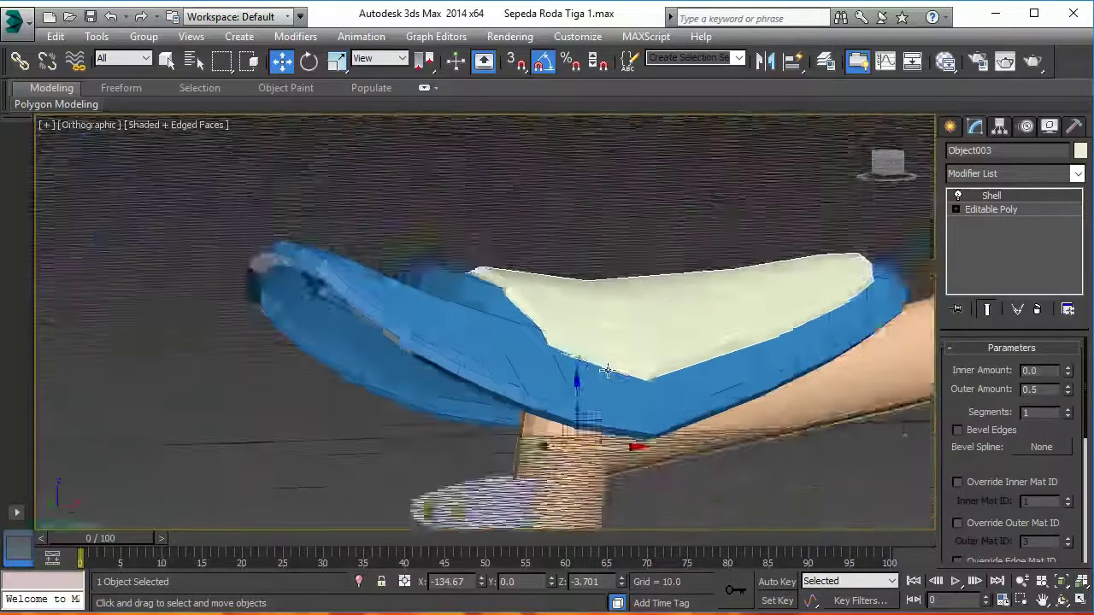
scroll(659, 361, down, 2)
mouse_move(659, 362)
middle_down()
mouse_move(610, 353)
mouse_move(559, 244)
middle_up()
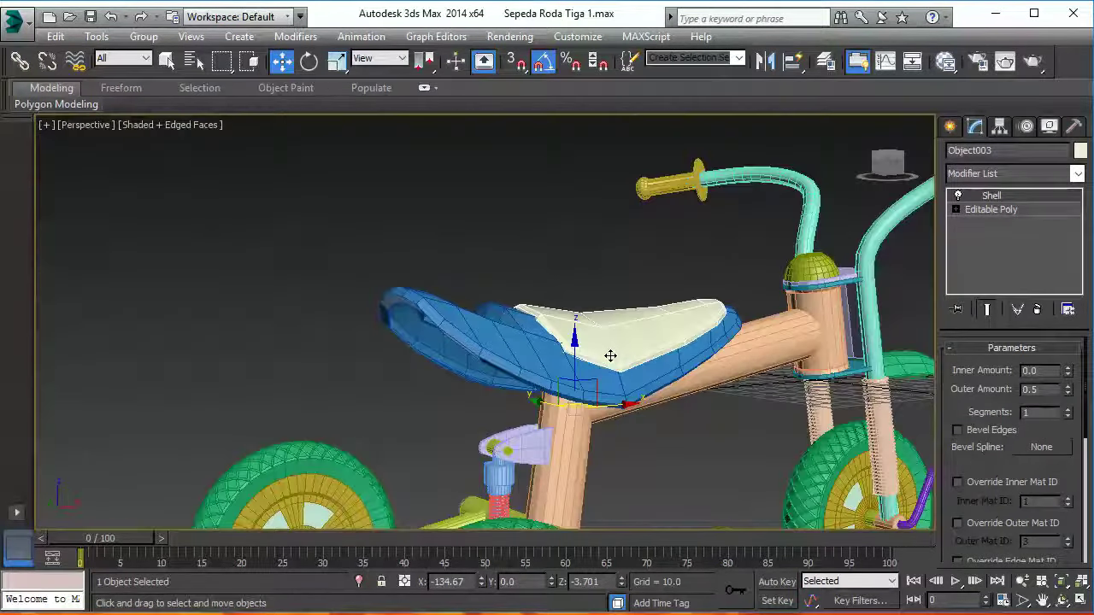
ctrl+click(481, 315)
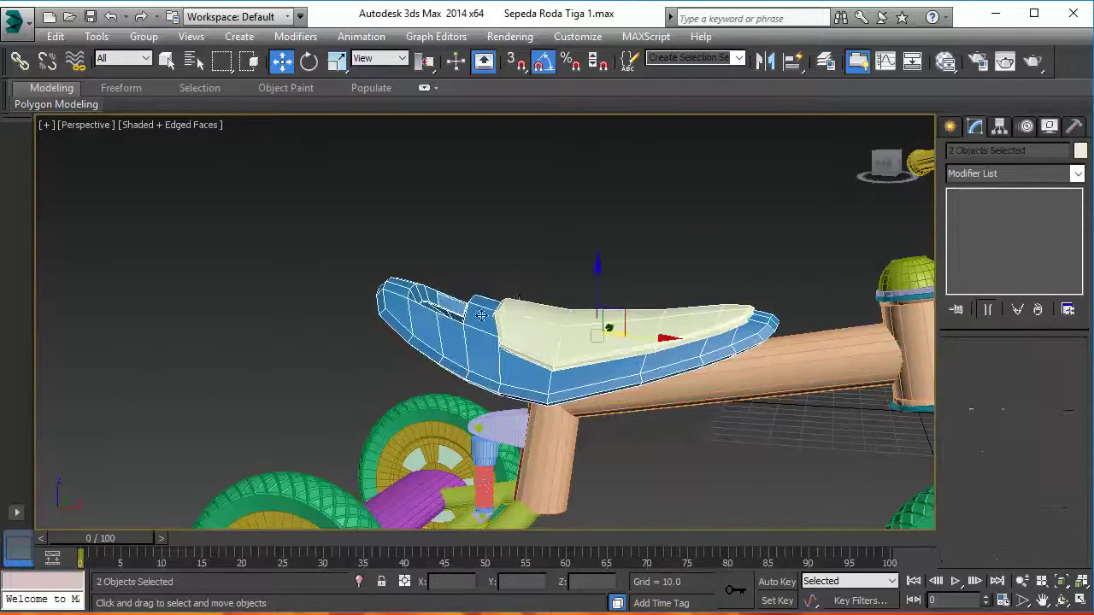
Apply an FFD 4x4x4 modifier to both seat pieces, then view the tricycle reference photo
right_click(514, 318)
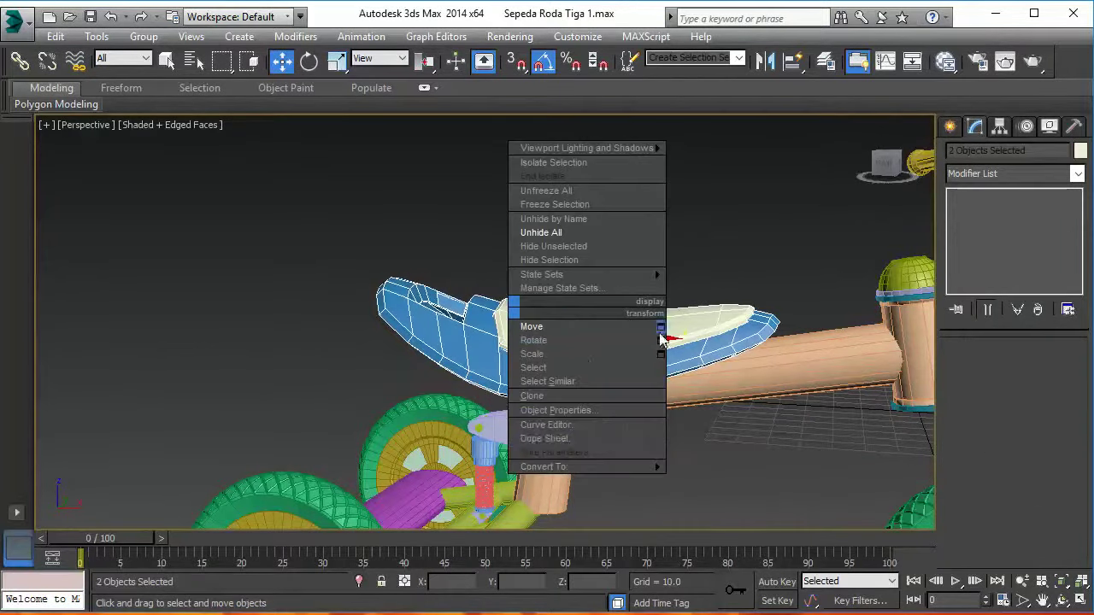
key(Escape)
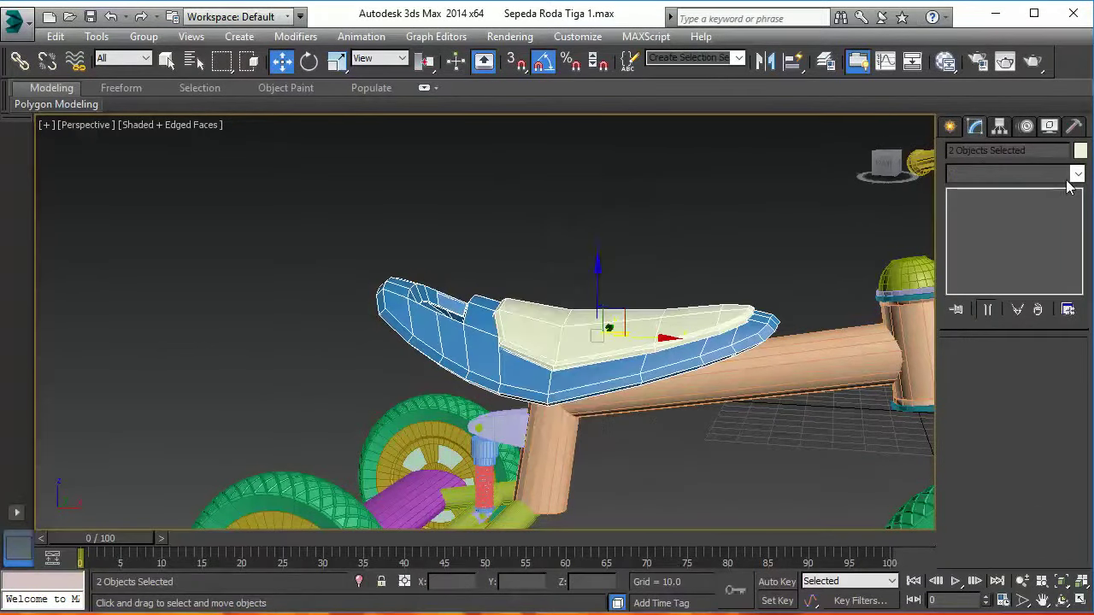
click(1070, 175)
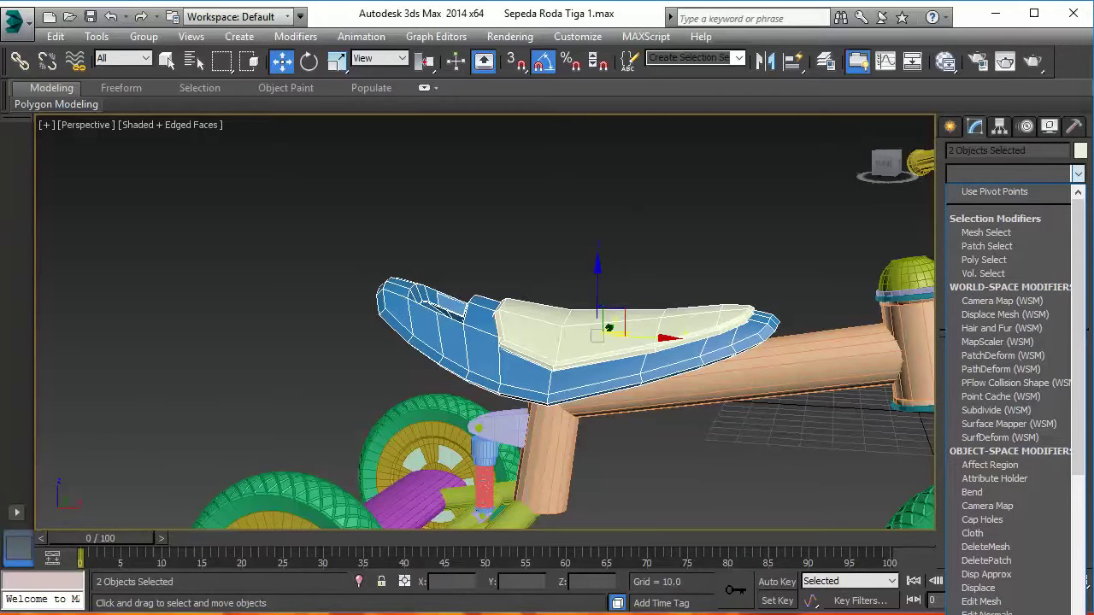
click(991, 385)
alt+middle_drag(716, 461, 698, 393)
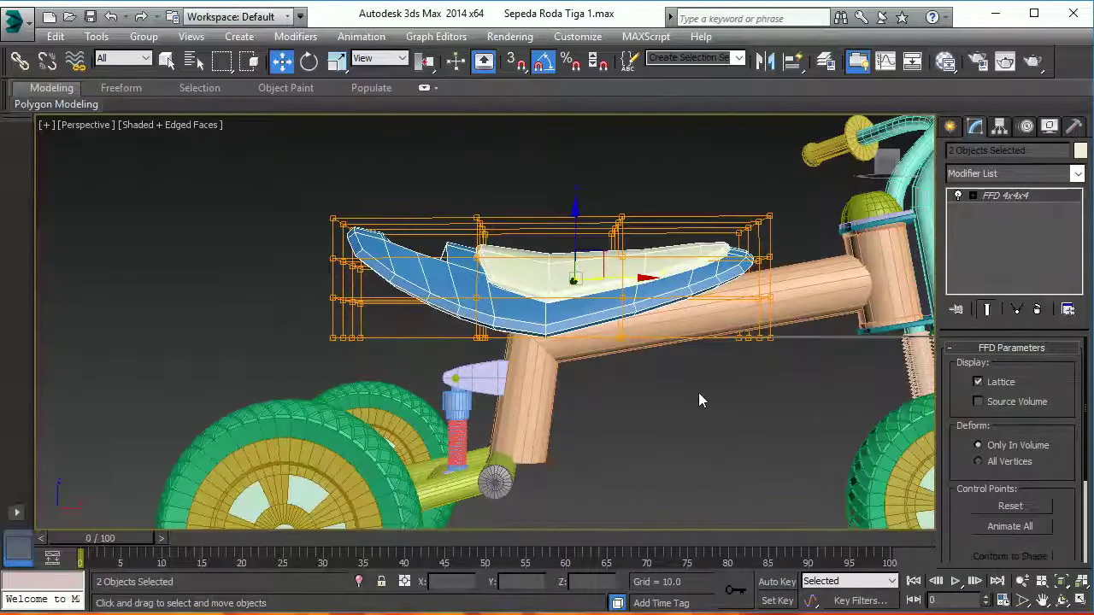
key(alt+Tab)
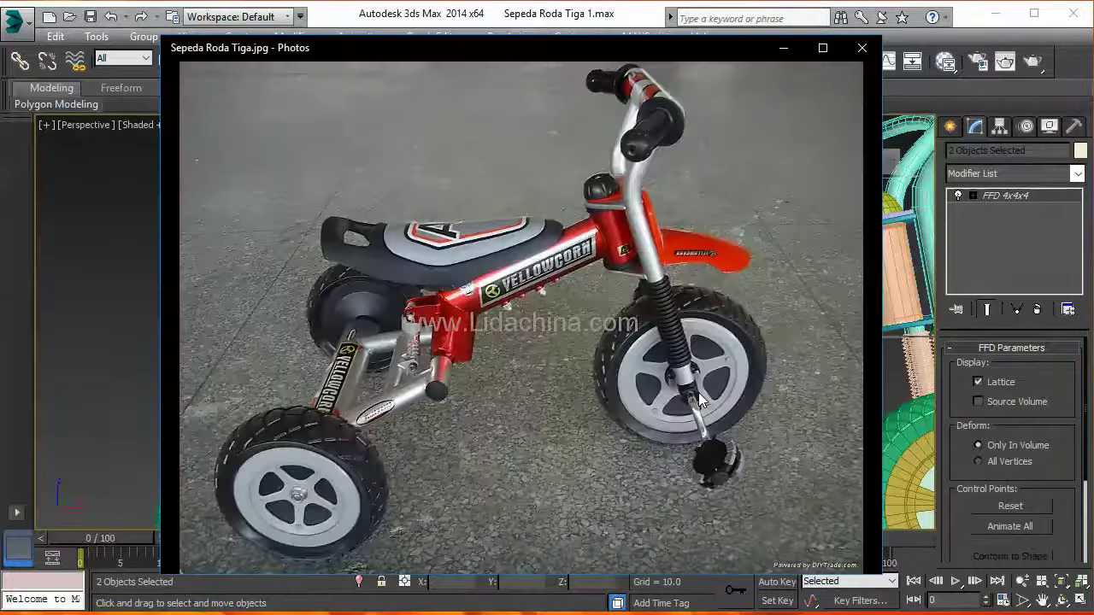
Move FFD control points along X to stretch the seat's ends, matching the reference photo
key(alt+Tab)
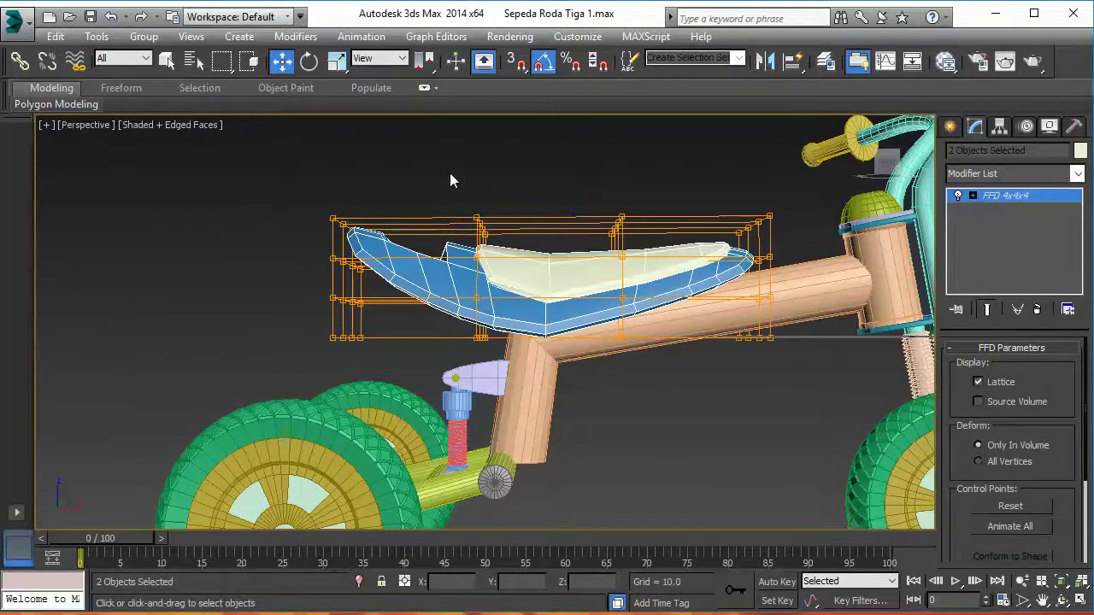
drag(536, 283, 479, 276)
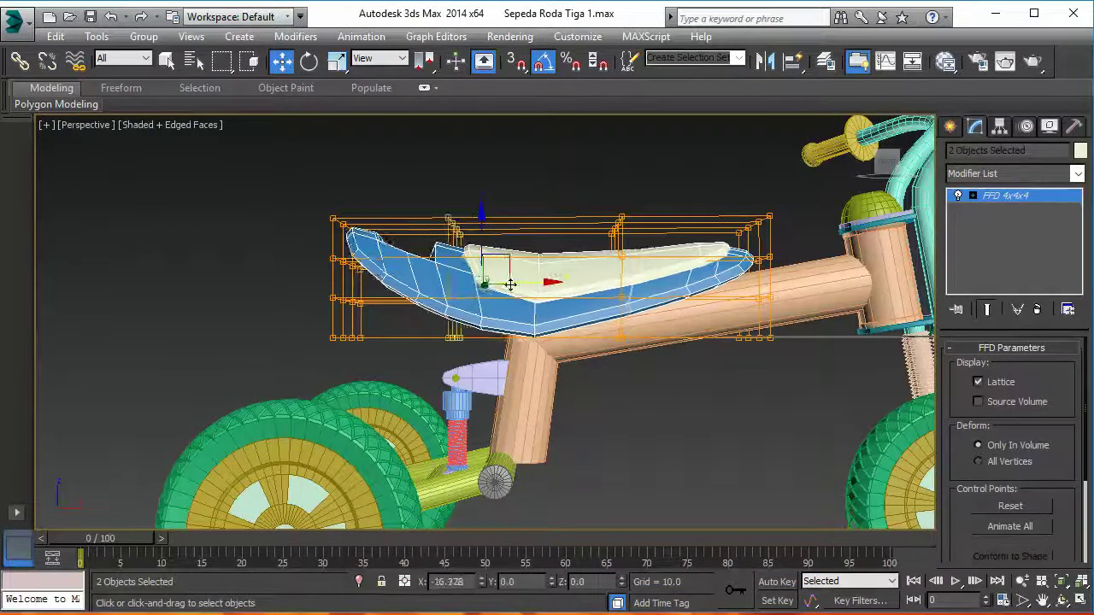
drag(480, 276, 484, 277)
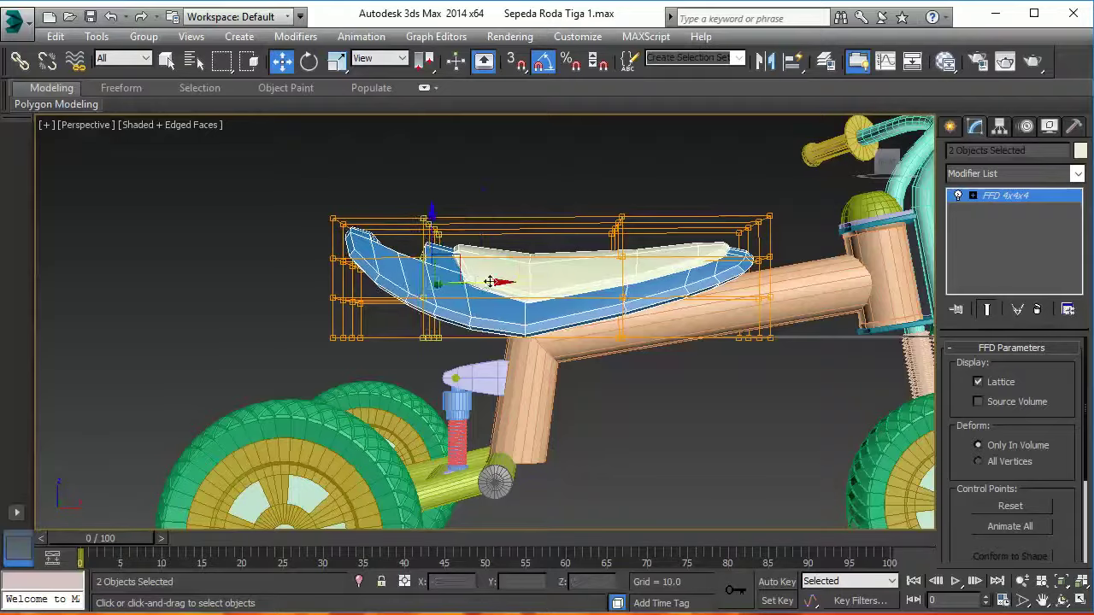
key(alt+Tab)
key(alt+Tab)
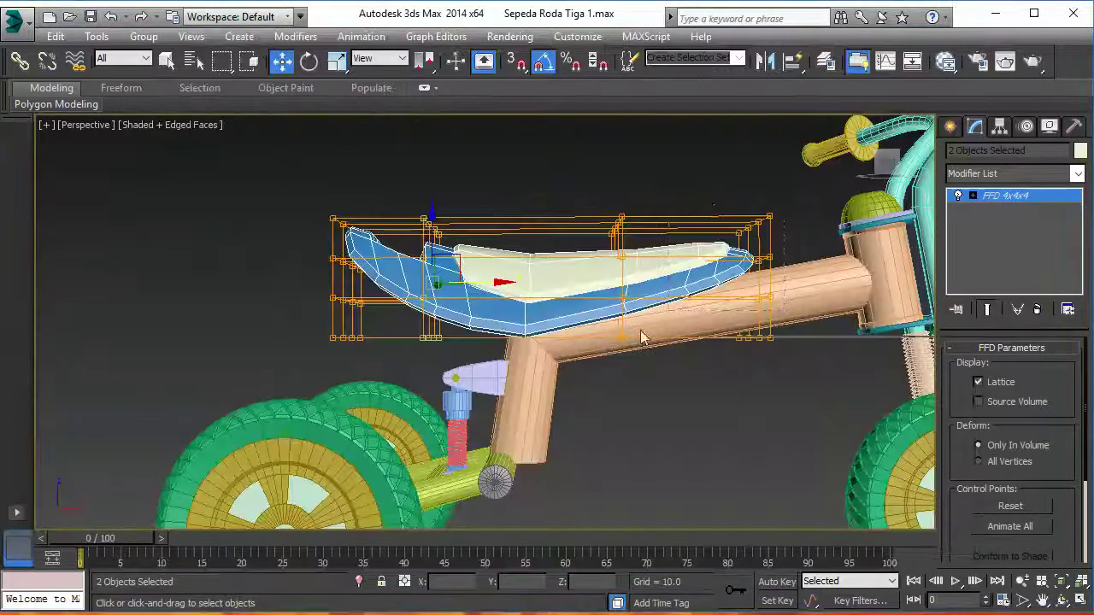
drag(802, 281, 806, 276)
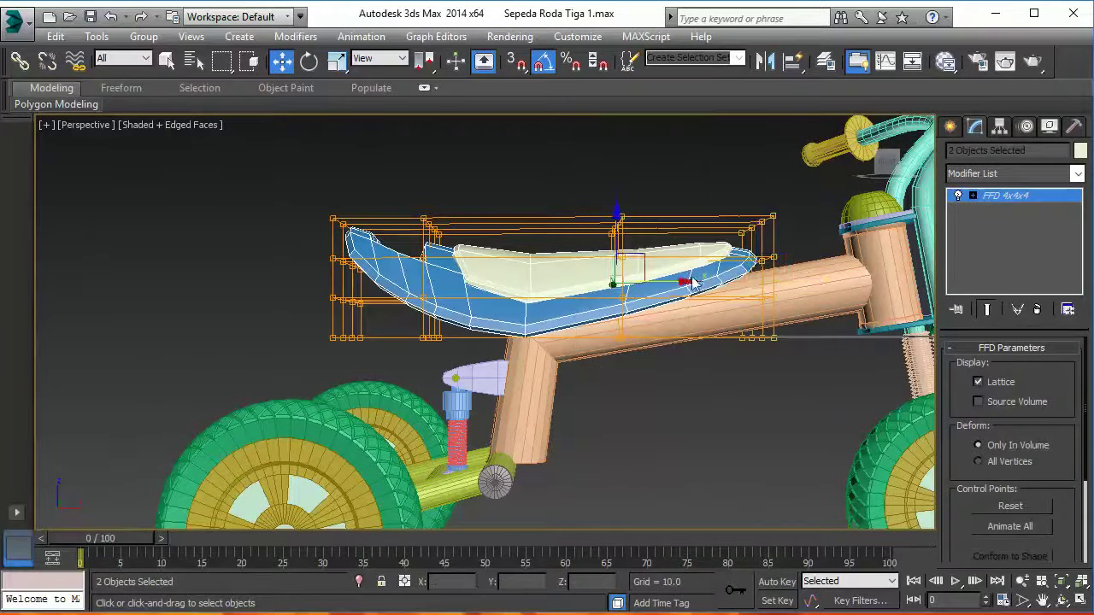
drag(680, 280, 716, 281)
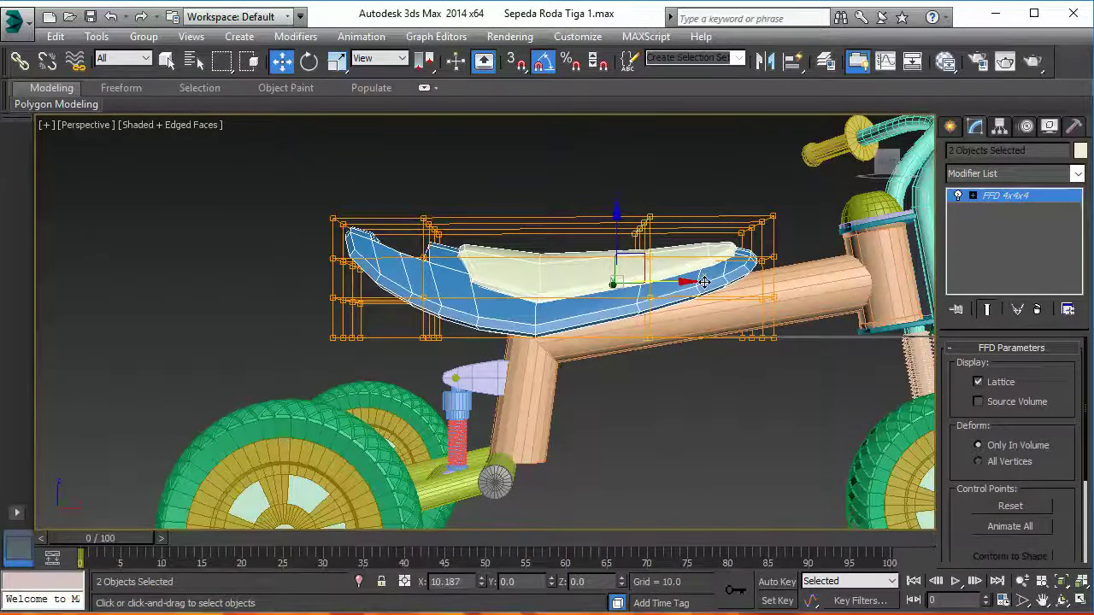
drag(814, 196, 700, 476)
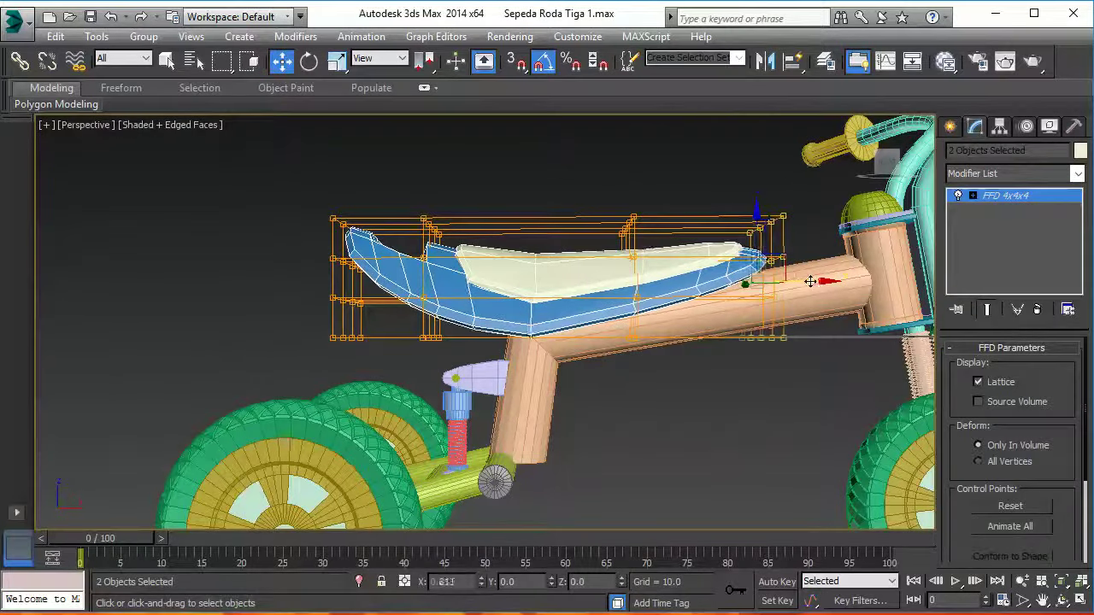
right_click(699, 248)
click(903, 411)
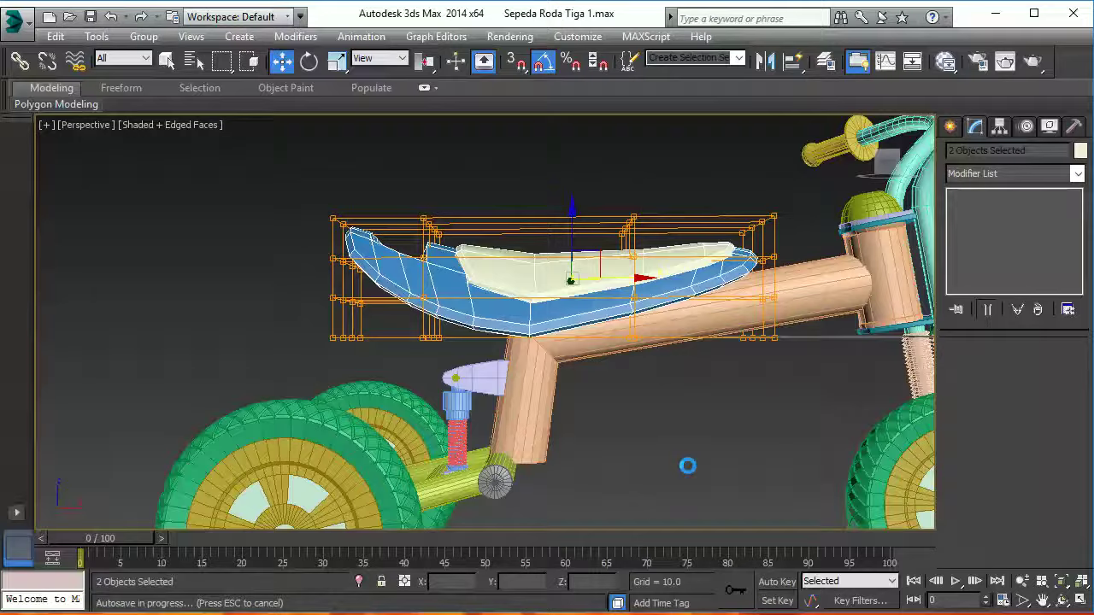
Lower the reshaped seat slightly along Z onto the frame tube
scroll(688, 466, down, 5)
mouse_move(590, 447)
alt+middle_down()
mouse_move(594, 485)
mouse_move(840, 487)
mouse_move(866, 442)
mouse_move(802, 416)
mouse_move(740, 453)
mouse_move(706, 466)
mouse_move(691, 459)
mouse_move(719, 463)
mouse_move(720, 445)
mouse_move(733, 454)
mouse_move(703, 454)
mouse_move(716, 468)
mouse_move(546, 464)
mouse_move(508, 400)
mouse_move(591, 414)
mouse_move(711, 498)
mouse_move(860, 513)
mouse_move(930, 483)
alt+middle_up()
mouse_move(680, 457)
alt+middle_down()
mouse_move(830, 454)
mouse_move(786, 459)
mouse_move(715, 420)
mouse_move(733, 332)
mouse_move(745, 364)
alt+middle_up()
alt+middle_drag(439, 332, 469, 377)
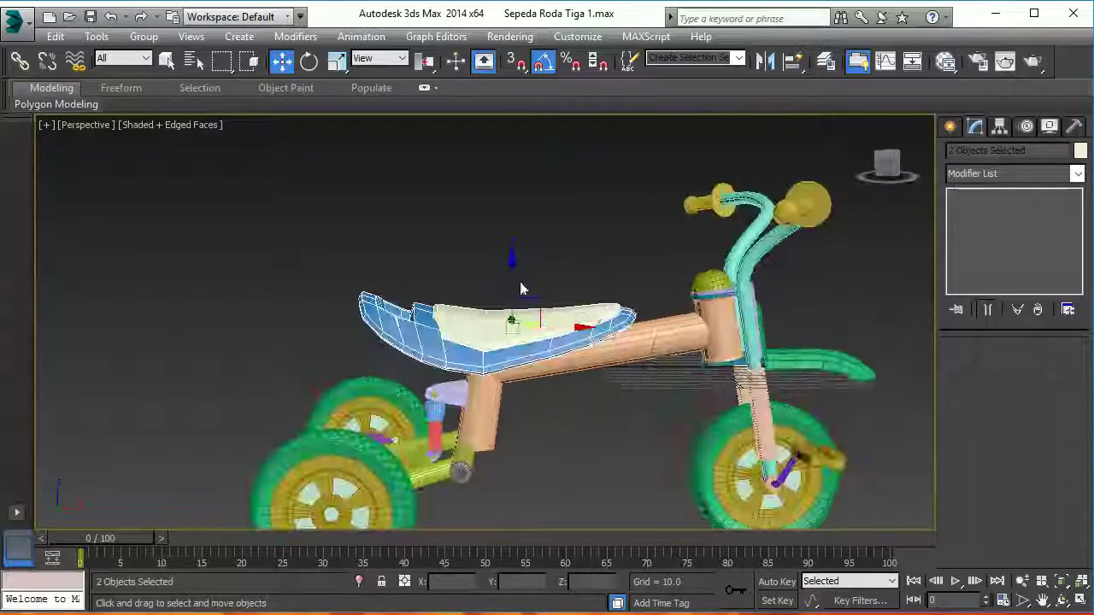
drag(510, 277, 511, 283)
key(z)
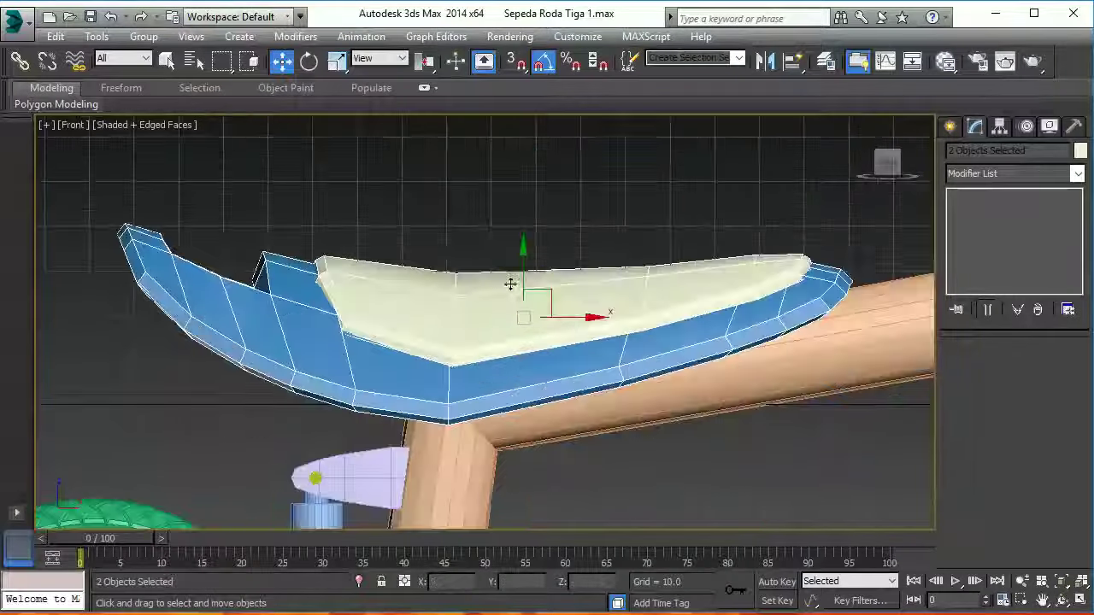
Check the seat's fit on the frame from the Front and Perspective views
key(f)
click(696, 342)
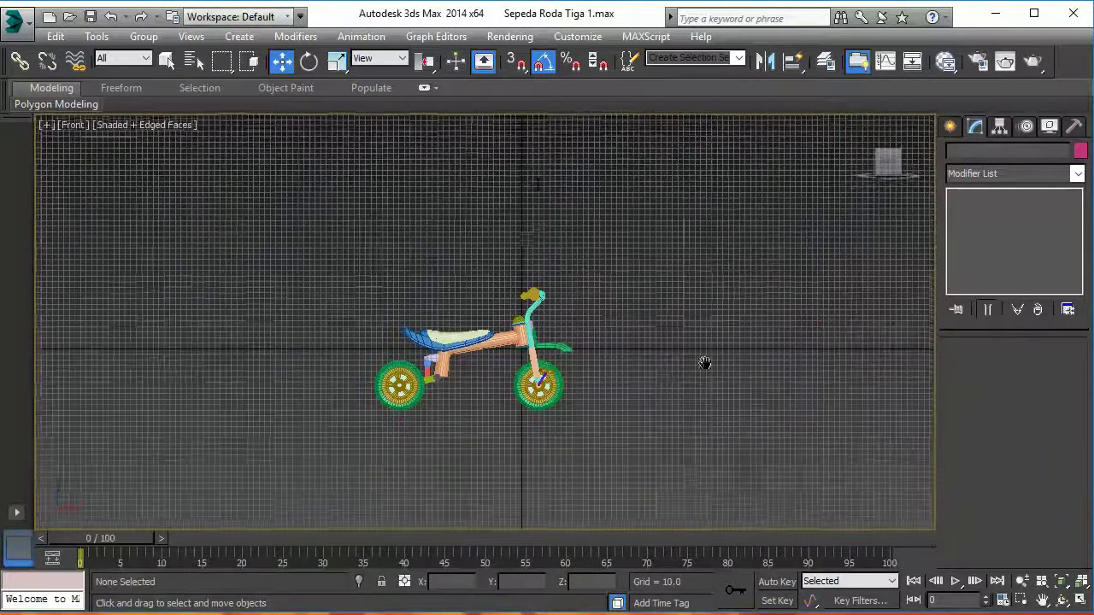
middle_drag(736, 337, 704, 360)
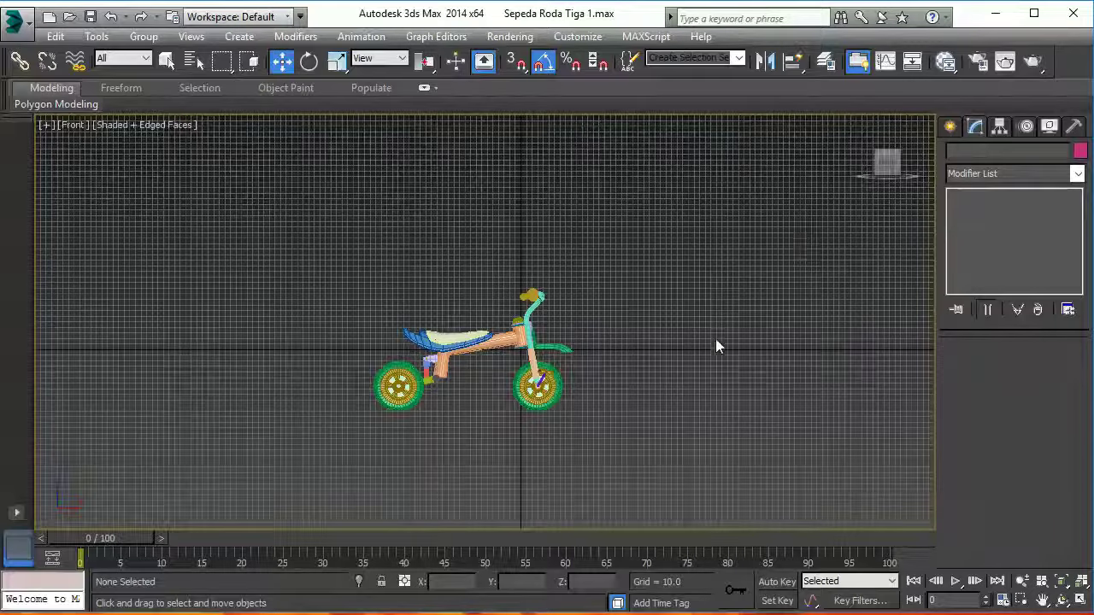
scroll(715, 339, up, 3)
middle_drag(528, 347, 611, 347)
key(p)
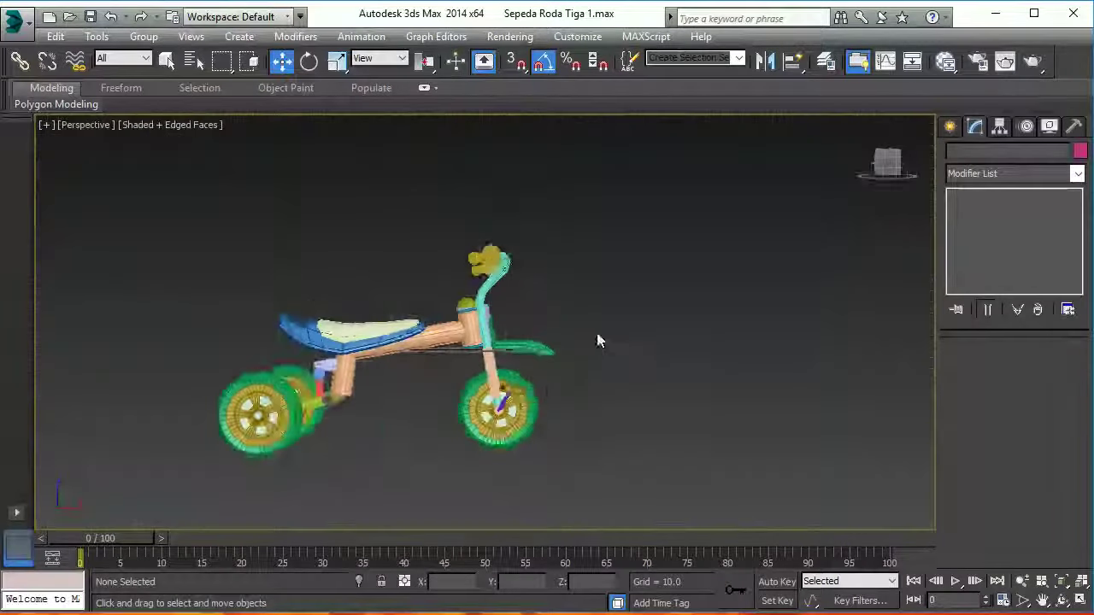
mouse_move(611, 355)
alt+middle_down()
mouse_move(465, 314)
mouse_move(613, 260)
alt+middle_up()
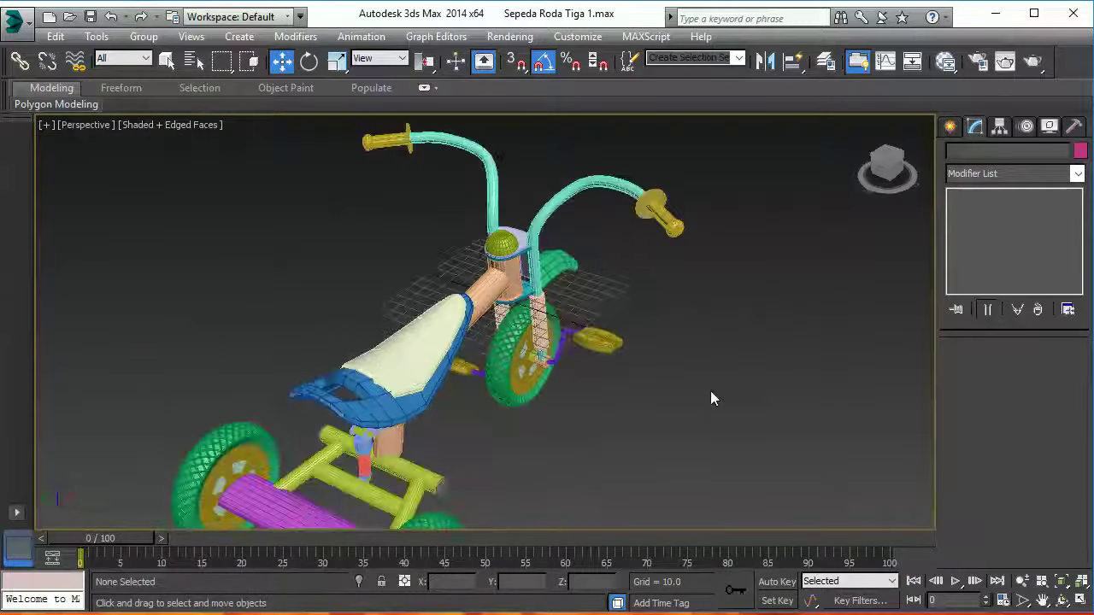
alt+middle_drag(483, 389, 597, 371)
scroll(591, 369, up, 4)
scroll(591, 369, up, 2)
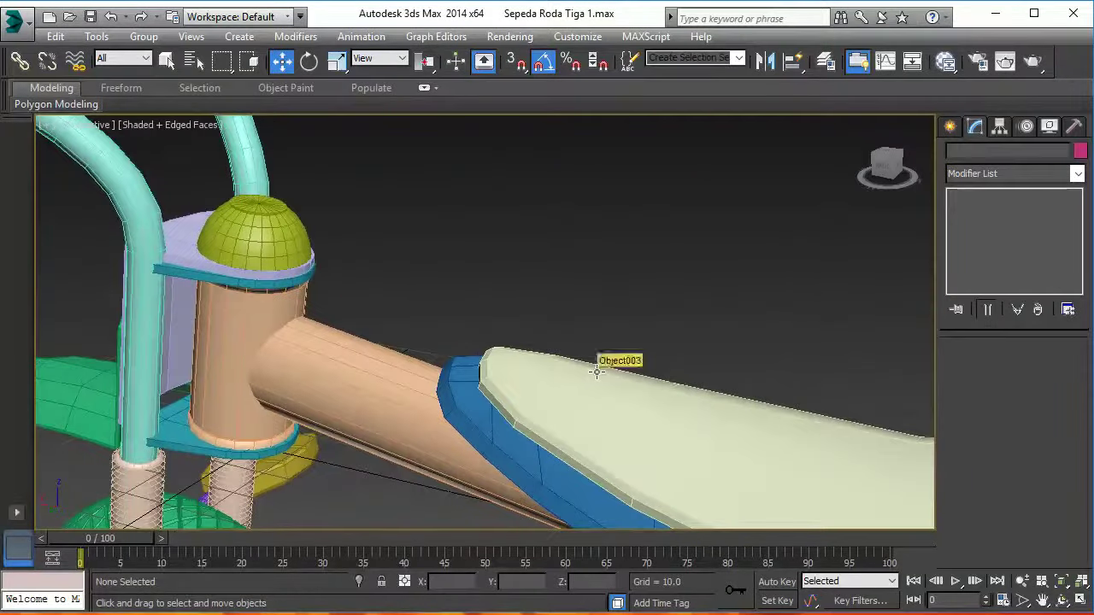